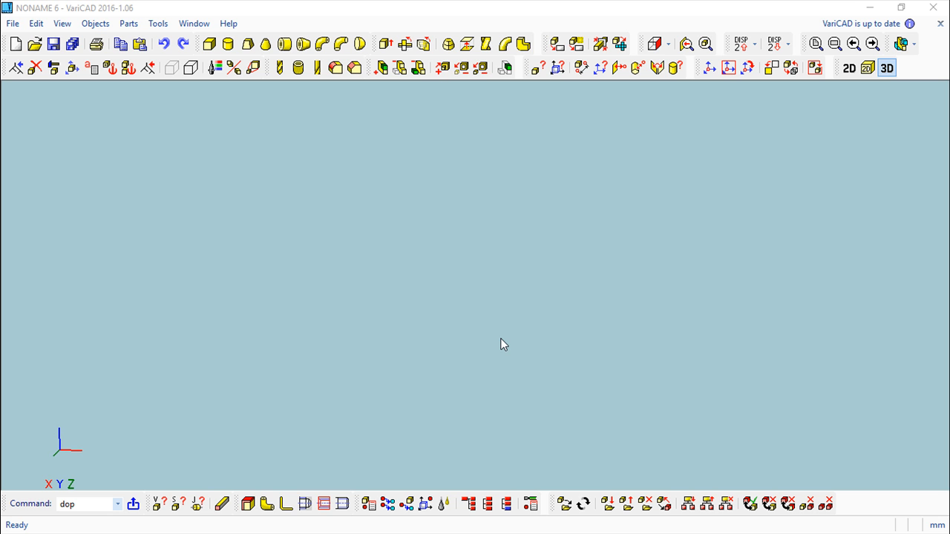
Insert a solid box with height, width and length of 50 mm at the default location.
click(210, 44)
click(190, 293)
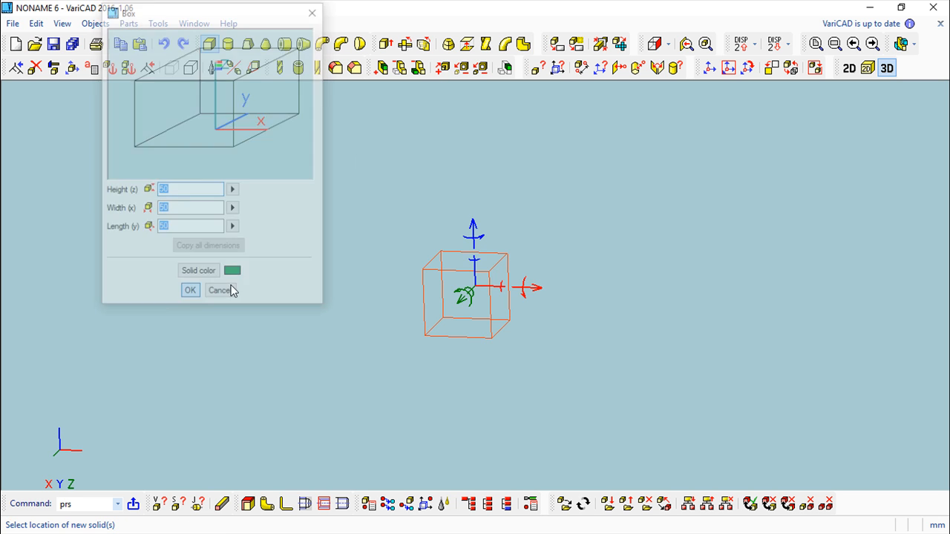
click(855, 465)
Insert a second 50 x 50 x 50 mm box about 99 mm in front of the first one along the Z axis.
middle_drag(607, 341, 634, 259)
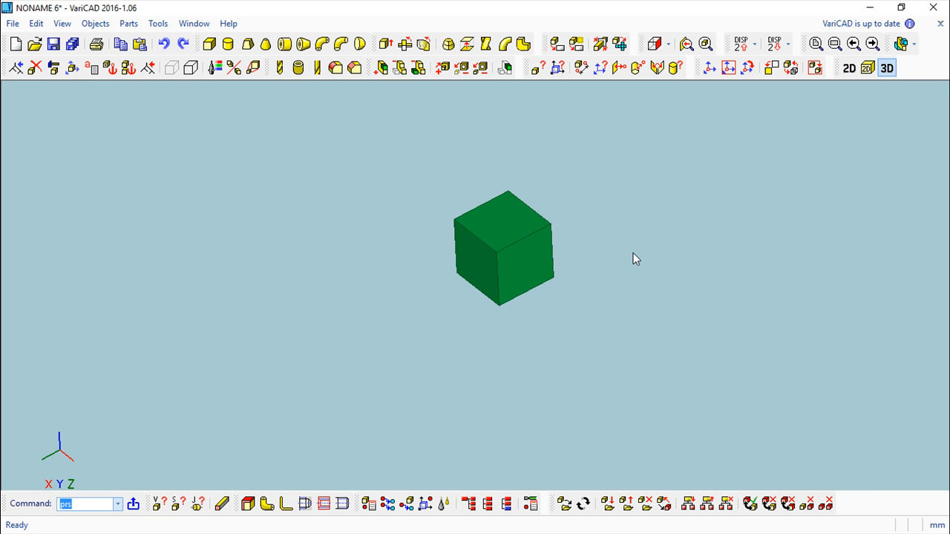
click(208, 48)
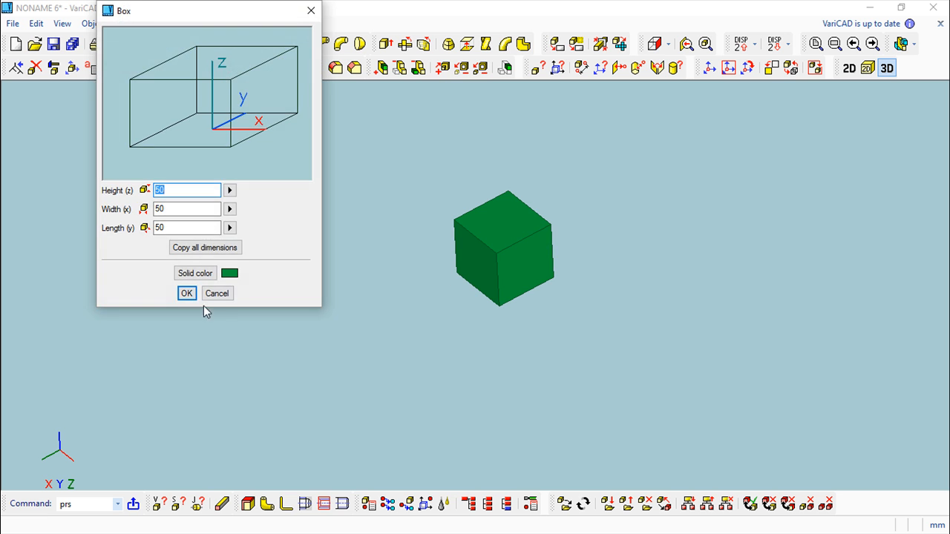
click(190, 293)
middle_drag(549, 275, 540, 251)
click(524, 236)
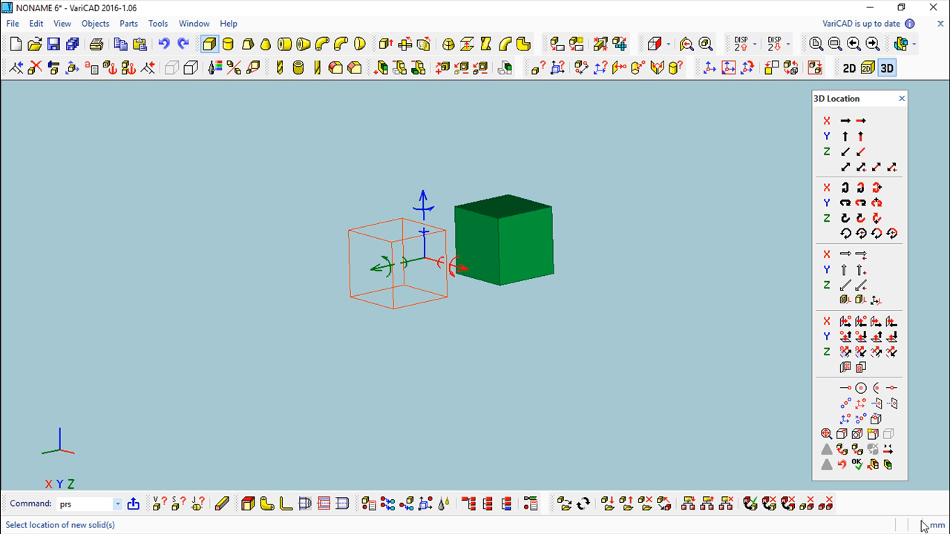
click(857, 464)
Try moving the rear box about 59 mm away from the front box along its Z axis, and undo the move.
middle_drag(549, 353, 516, 225)
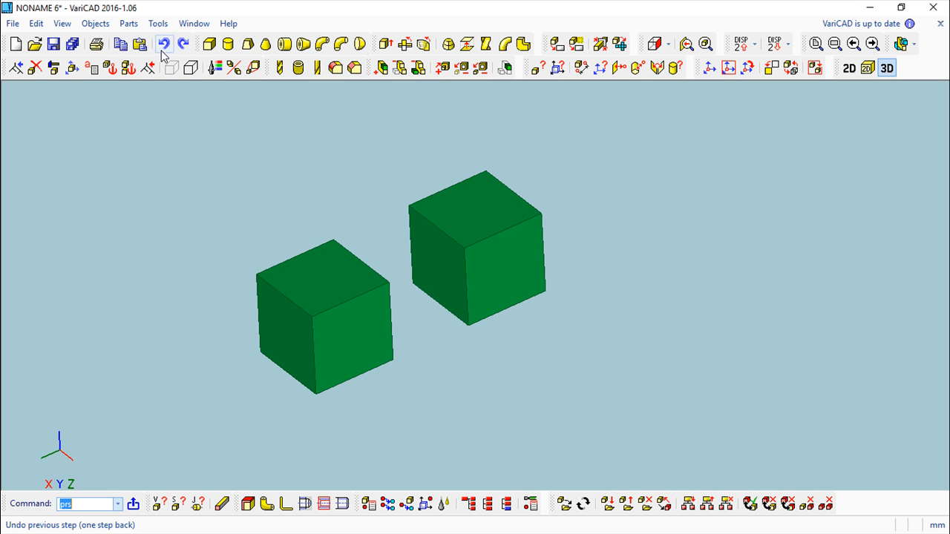
click(72, 68)
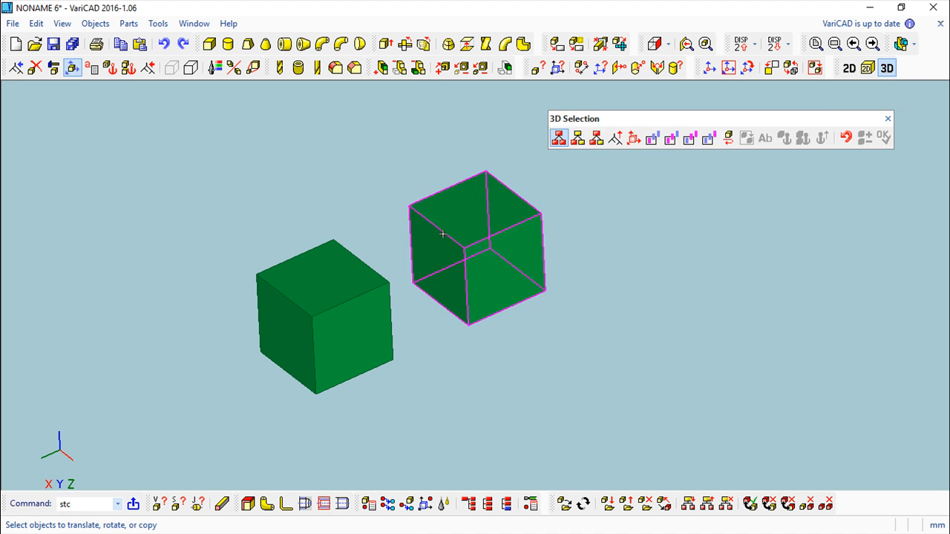
click(483, 245)
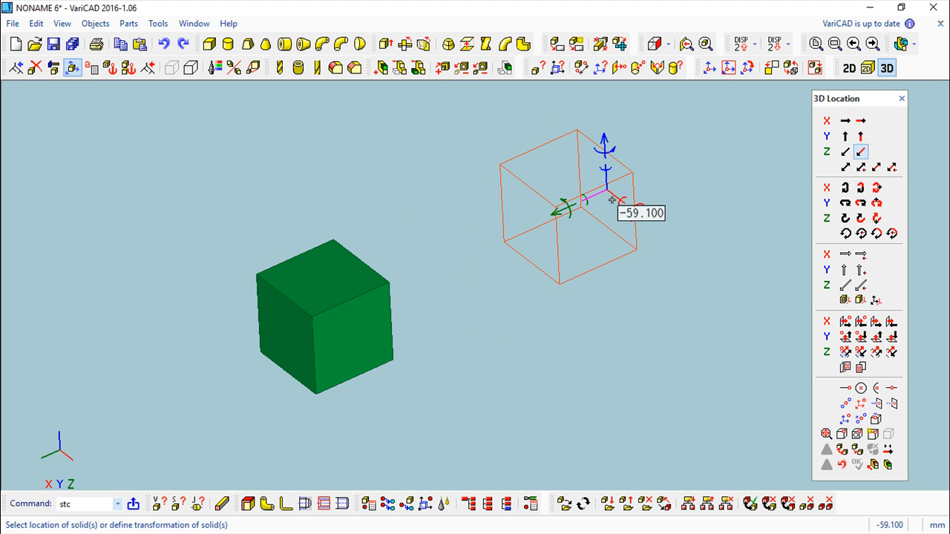
click(858, 464)
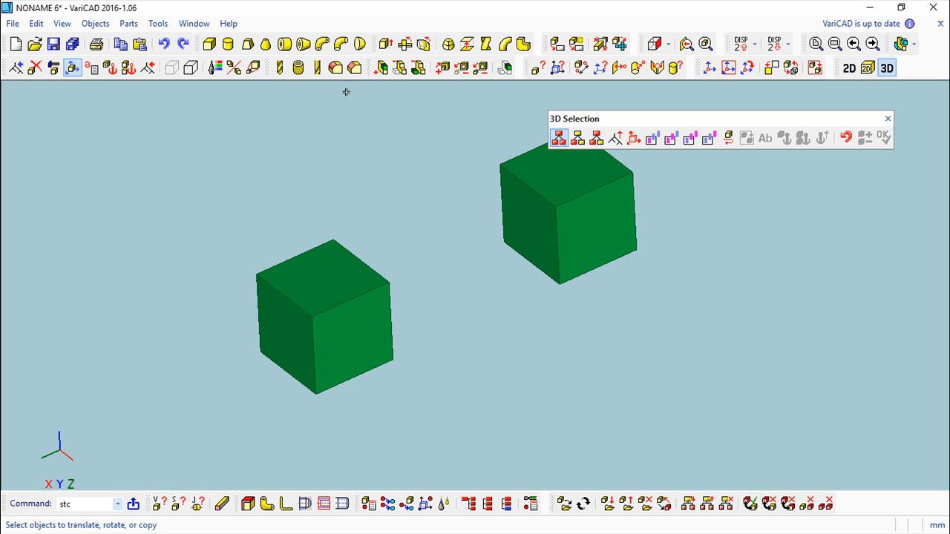
click(163, 44)
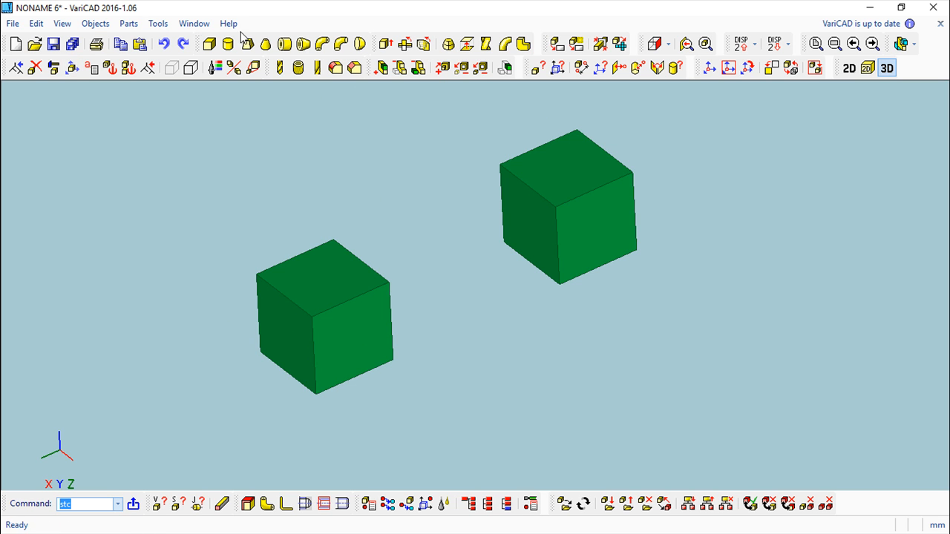
click(163, 44)
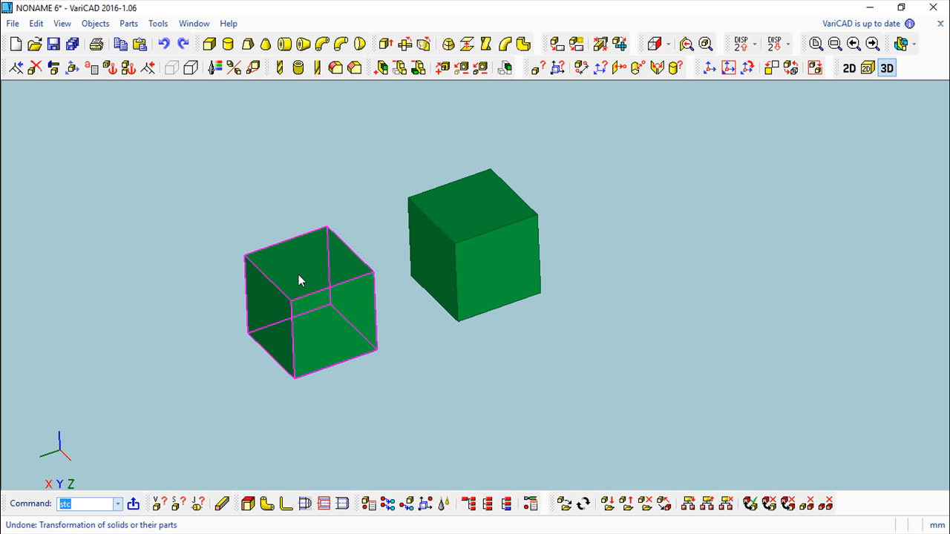
Constrain the rear box along its Z axis at 100 mm from the front box's center, with the axis directed to the solid's origin.
click(127, 71)
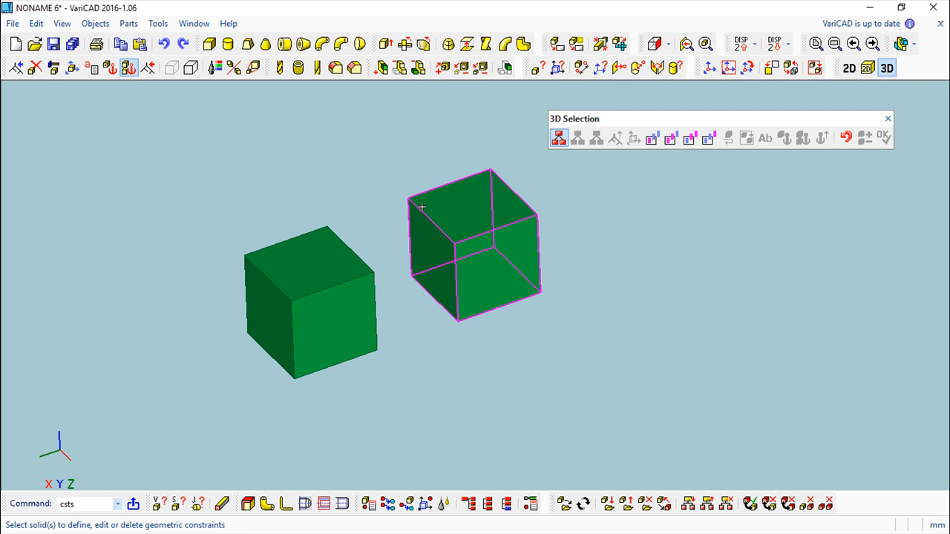
click(475, 215)
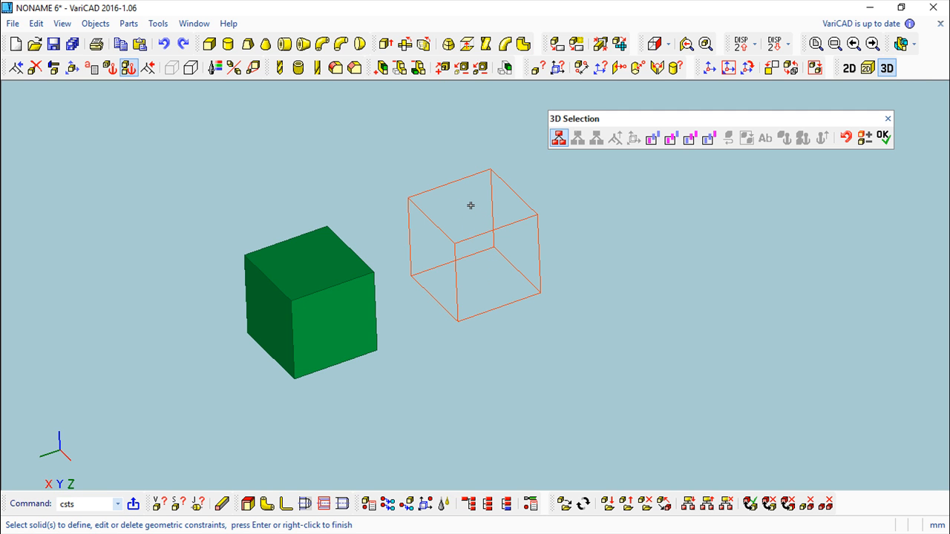
click(883, 137)
middle_drag(636, 346, 631, 352)
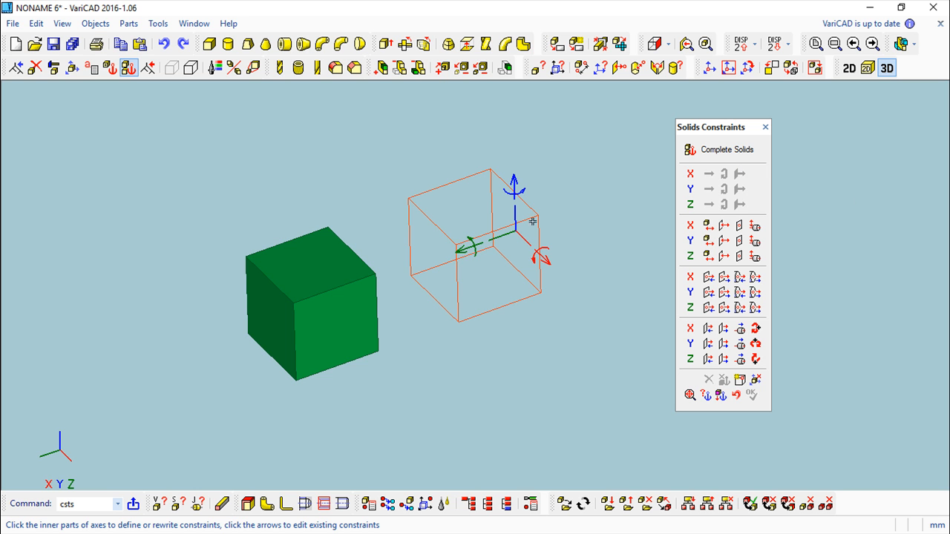
mouse_move(541, 351)
middle_down()
mouse_move(556, 356)
mouse_move(547, 334)
middle_up()
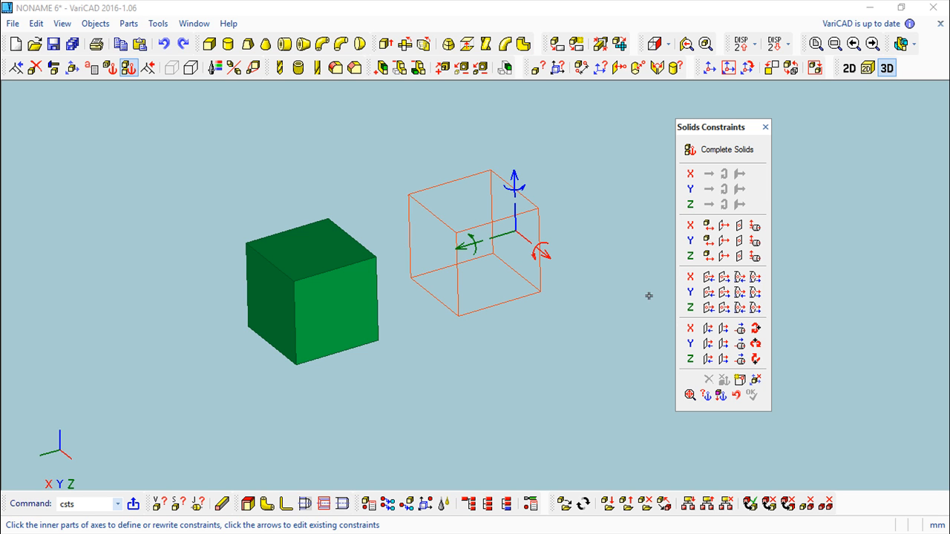
click(711, 227)
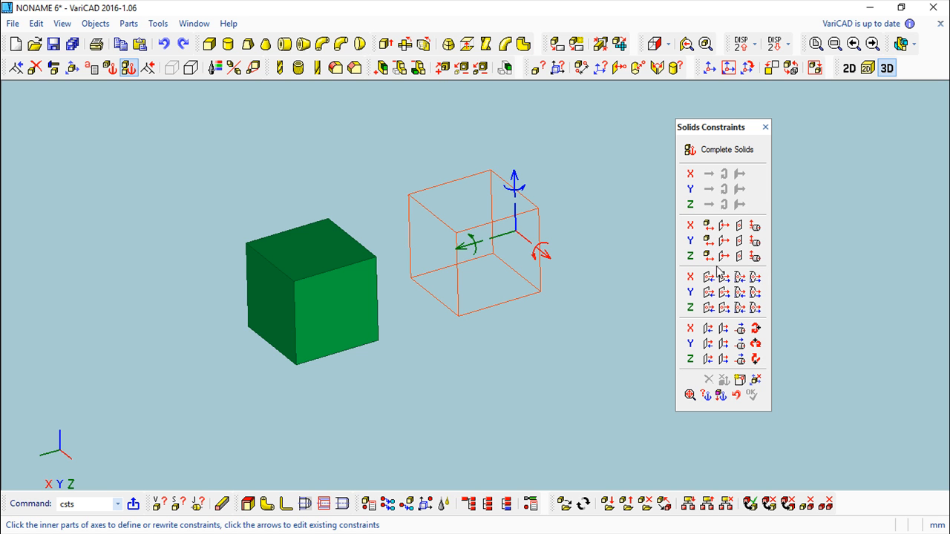
click(709, 256)
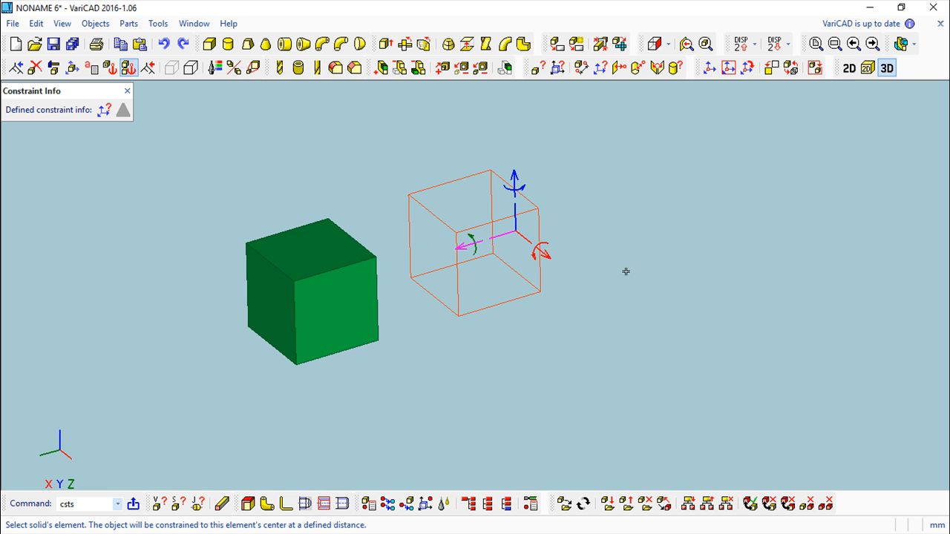
click(313, 279)
drag(342, 244, 301, 139)
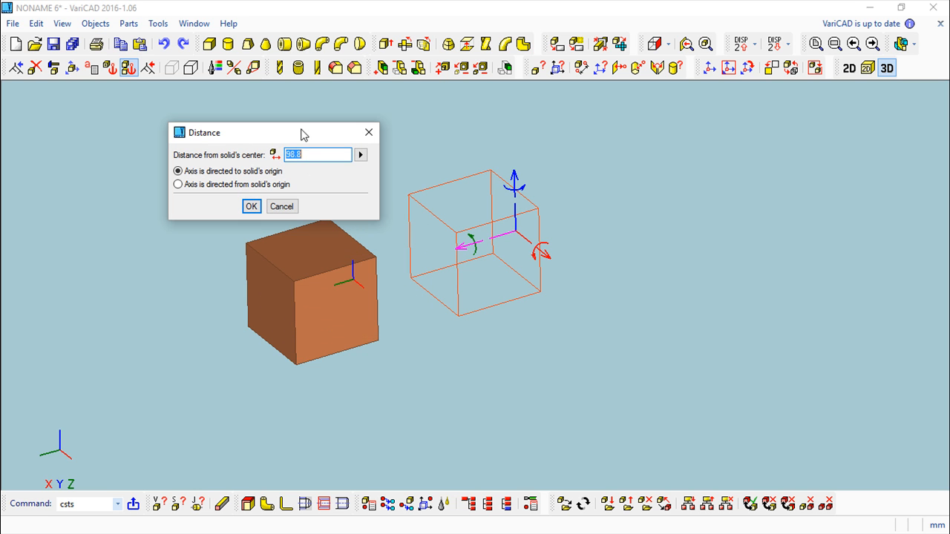
text(100)
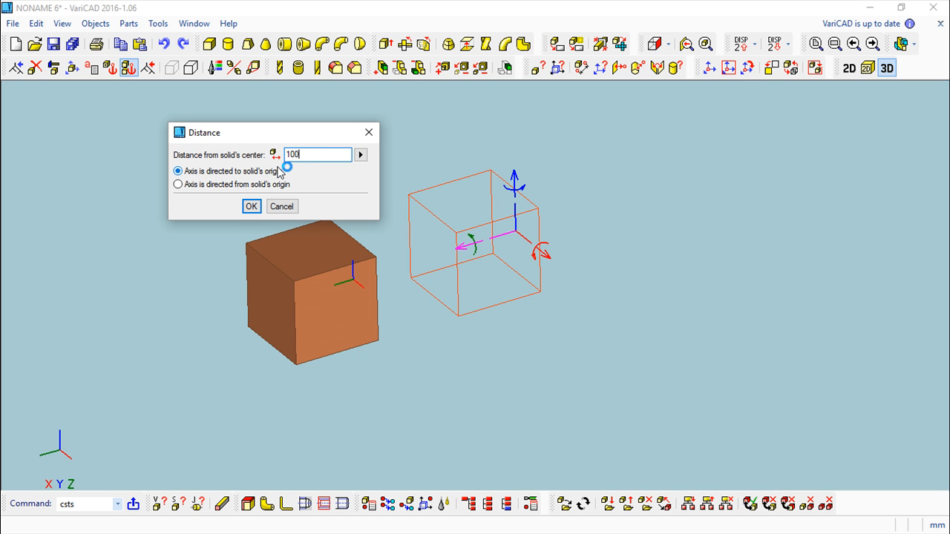
click(251, 206)
click(753, 395)
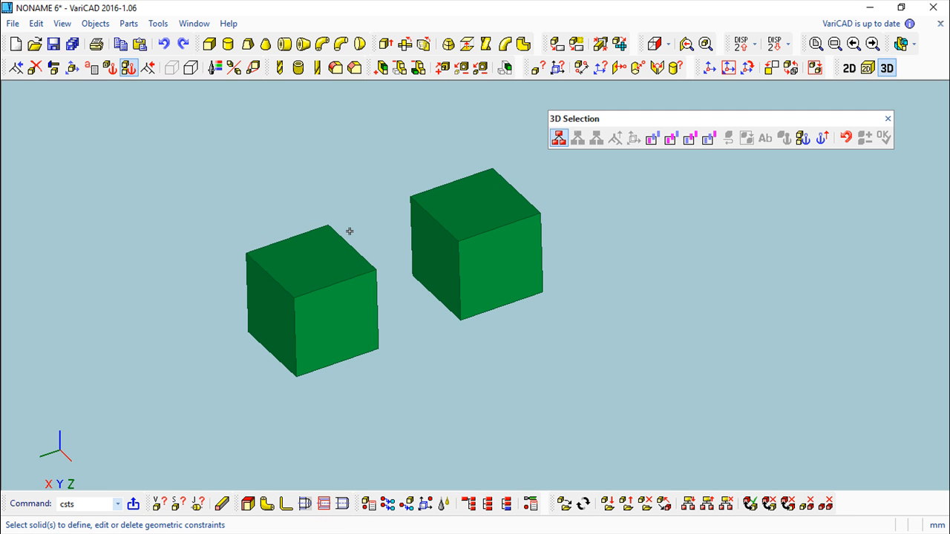
Move the front box along its Z axis, away from the rear box.
click(72, 68)
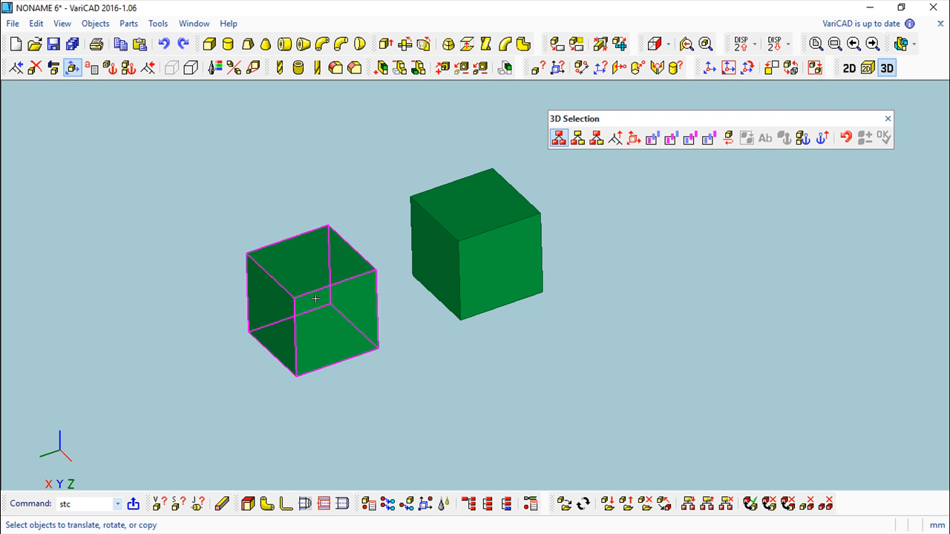
click(311, 277)
right_click(237, 316)
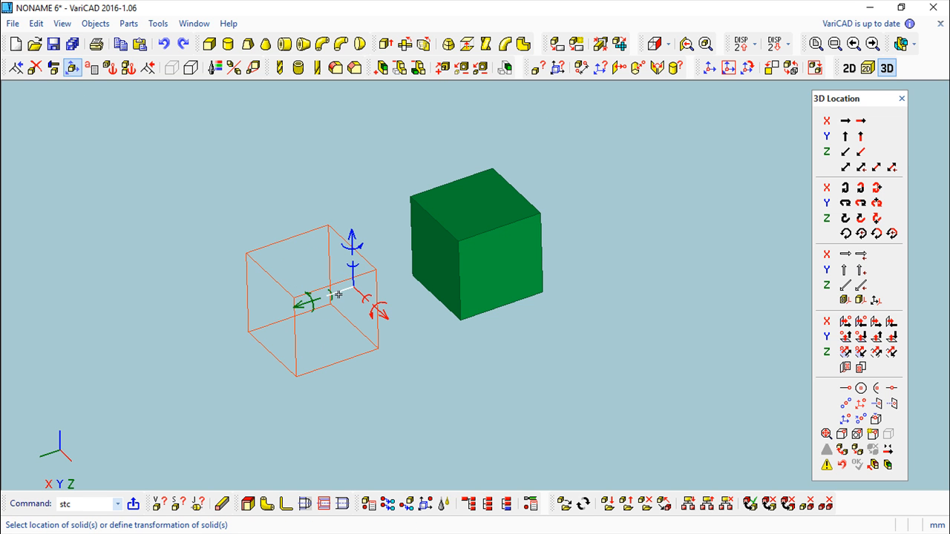
click(150, 362)
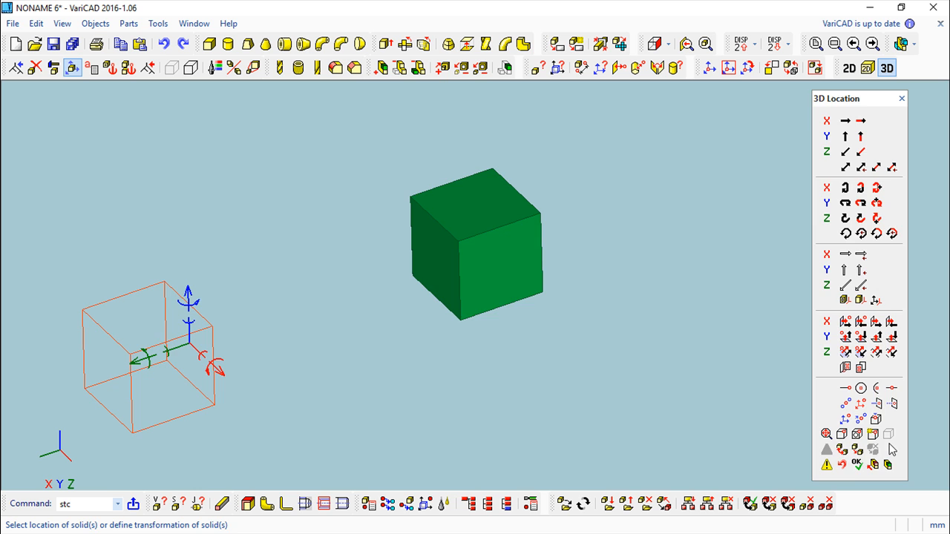
click(853, 464)
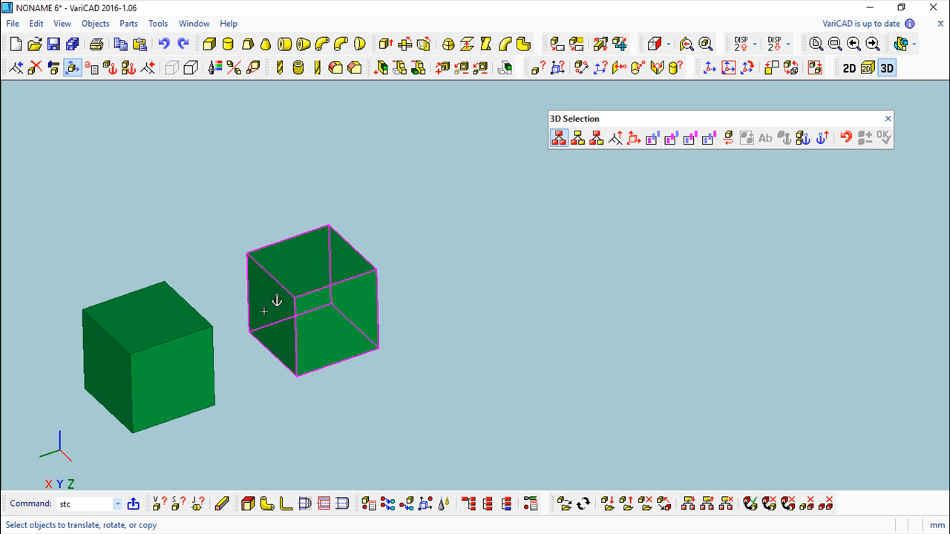
Examine the rear box's Z-axis movement constraint and the constraint types offered for its X axis.
middle_drag(448, 261, 569, 221)
scroll(559, 225, up, 1)
middle_drag(492, 260, 570, 229)
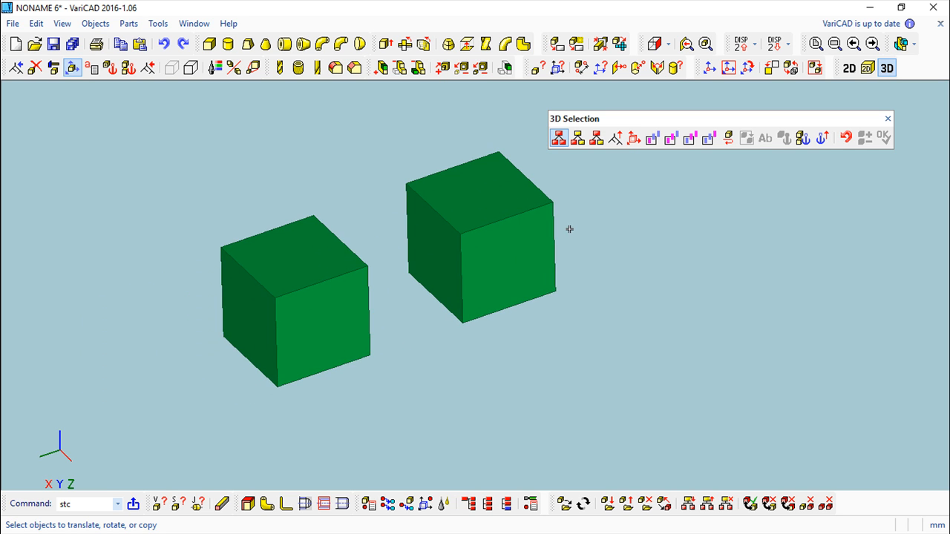
scroll(609, 234, up, 1)
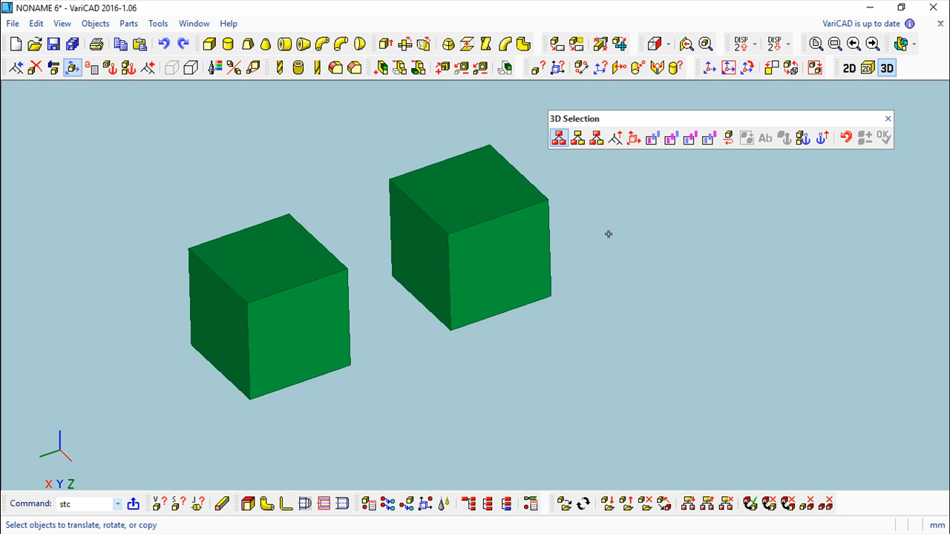
click(129, 67)
click(492, 229)
right_click(587, 250)
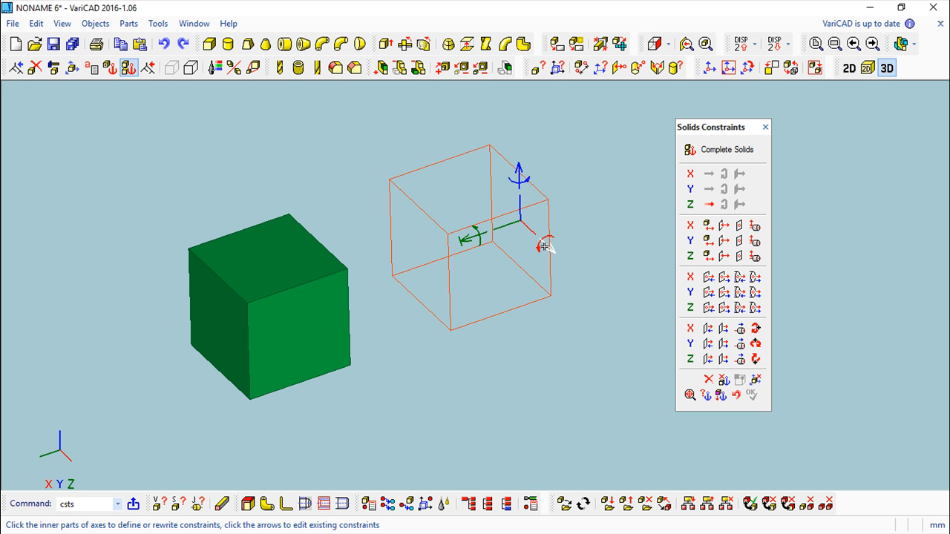
middle_drag(529, 328, 565, 326)
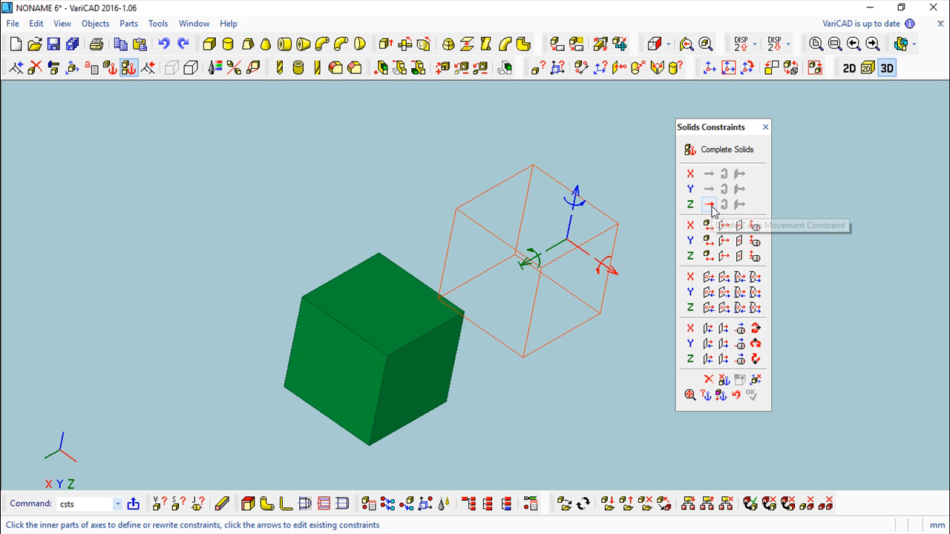
middle_drag(574, 325, 577, 359)
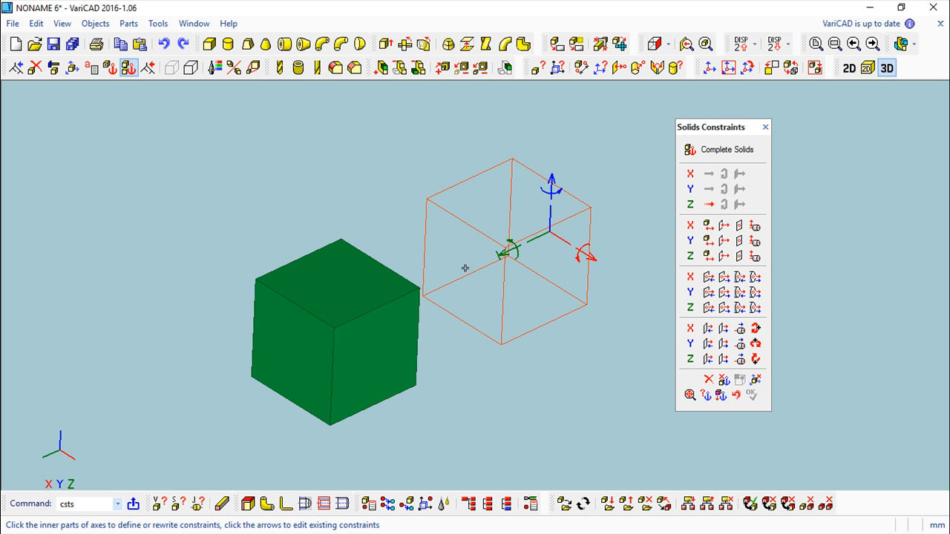
click(566, 242)
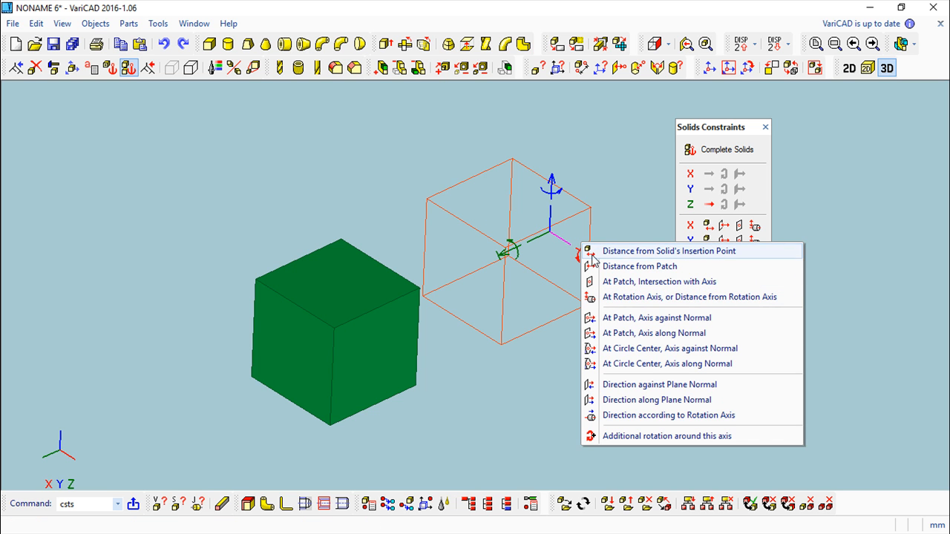
click(647, 267)
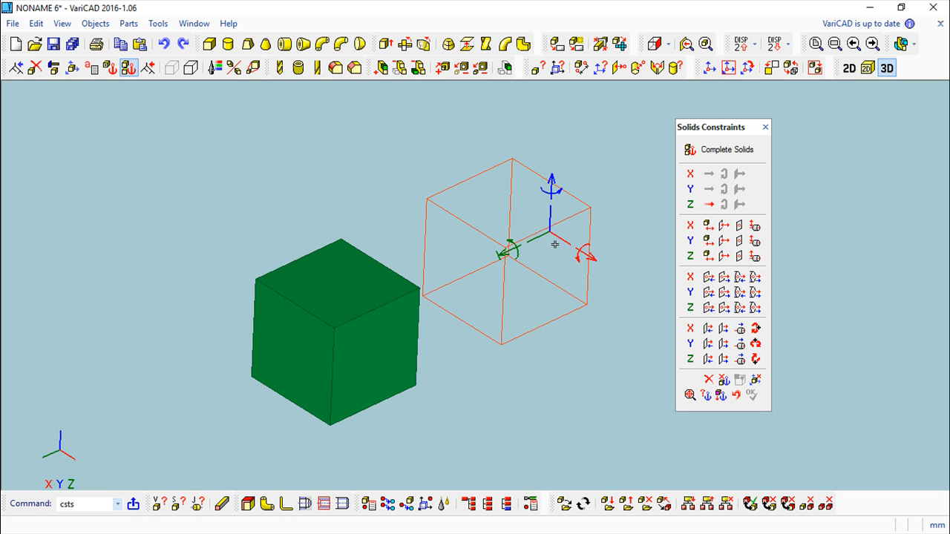
click(766, 127)
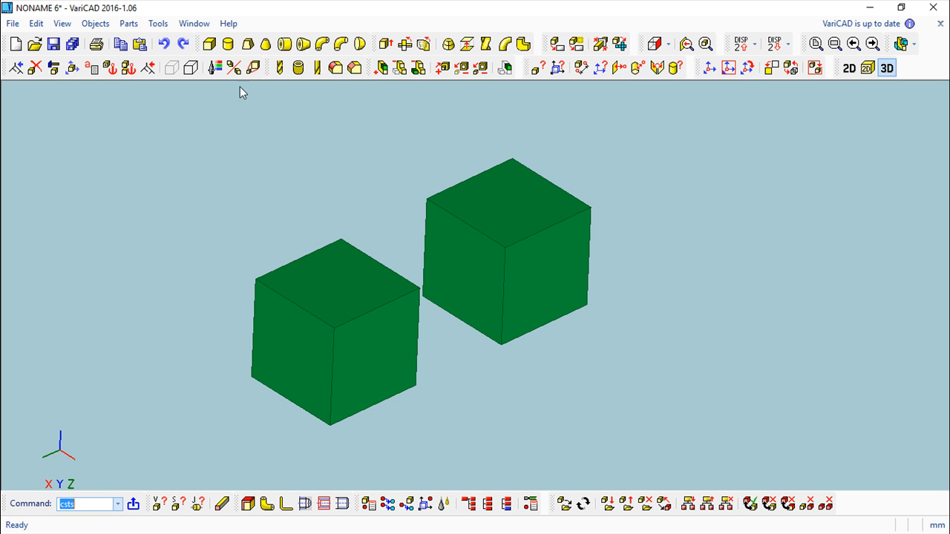
Move the constrained rear box in the negative direction along its X axis.
click(72, 68)
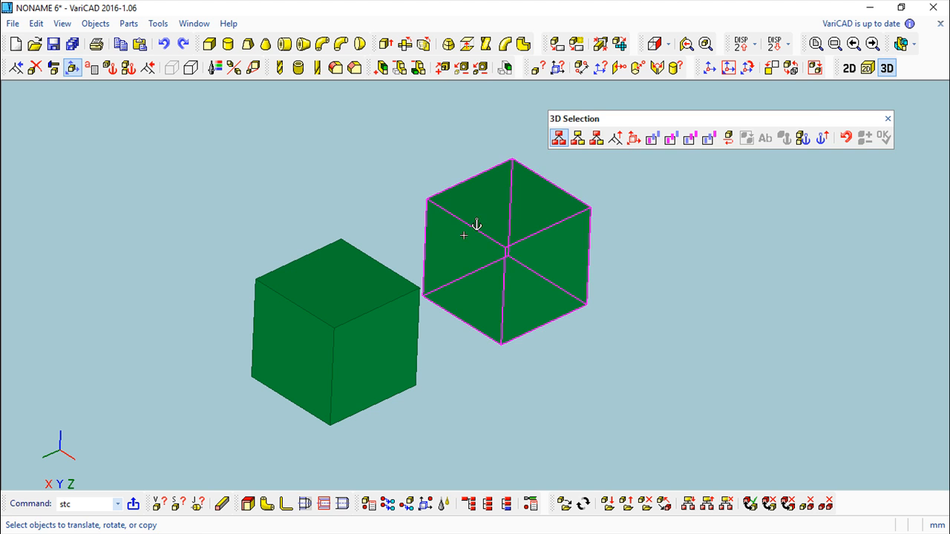
click(503, 236)
right_click(506, 237)
click(562, 238)
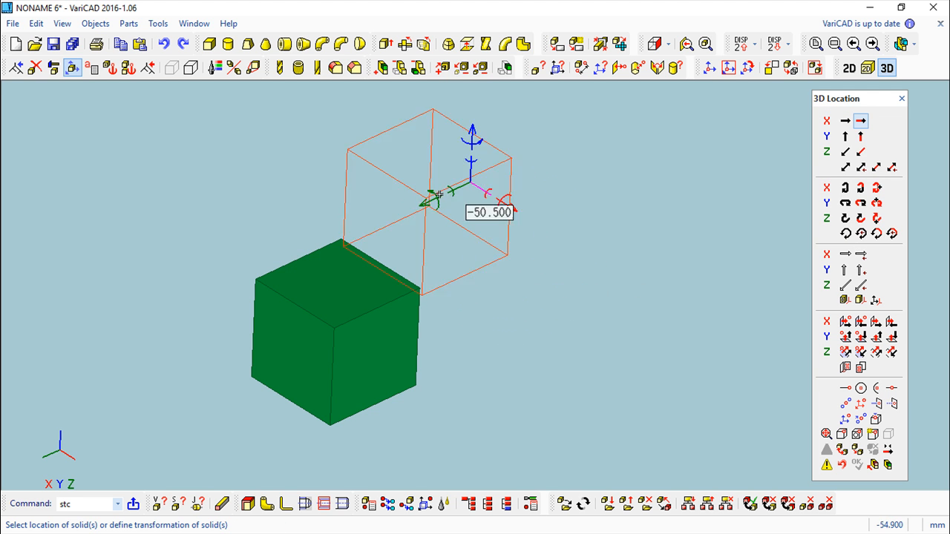
click(424, 187)
click(858, 466)
middle_drag(673, 402, 622, 398)
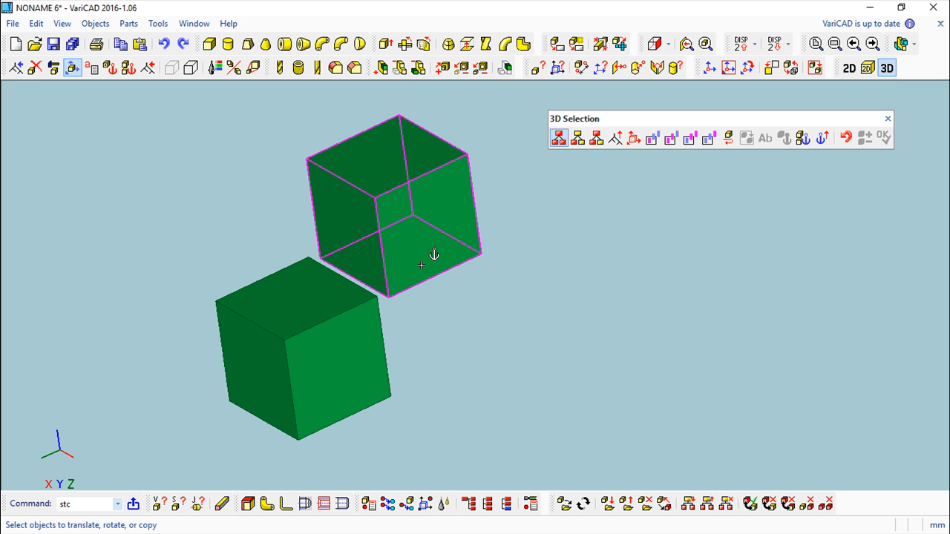
key(Escape)
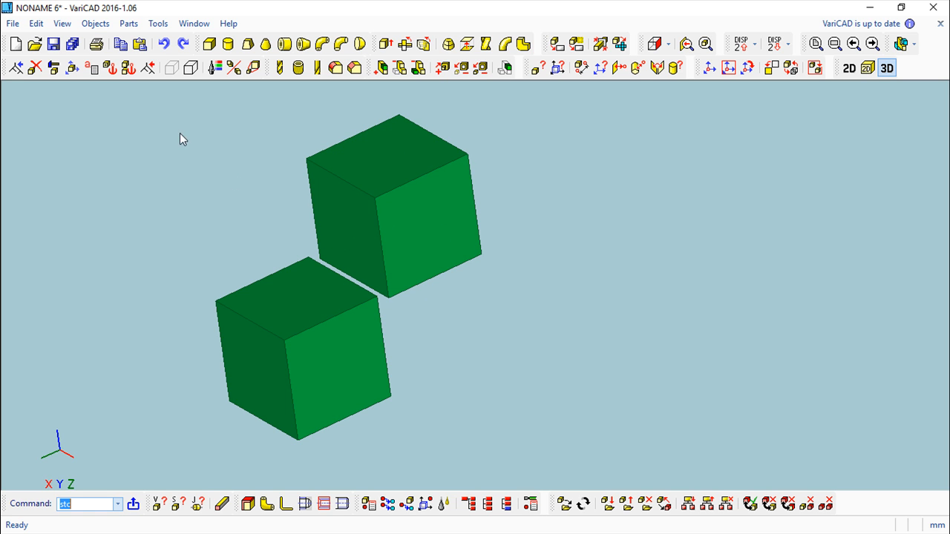
Start a new millimetre file in 3D and insert a box 20 mm high, 50 mm wide and 100 mm long.
click(15, 44)
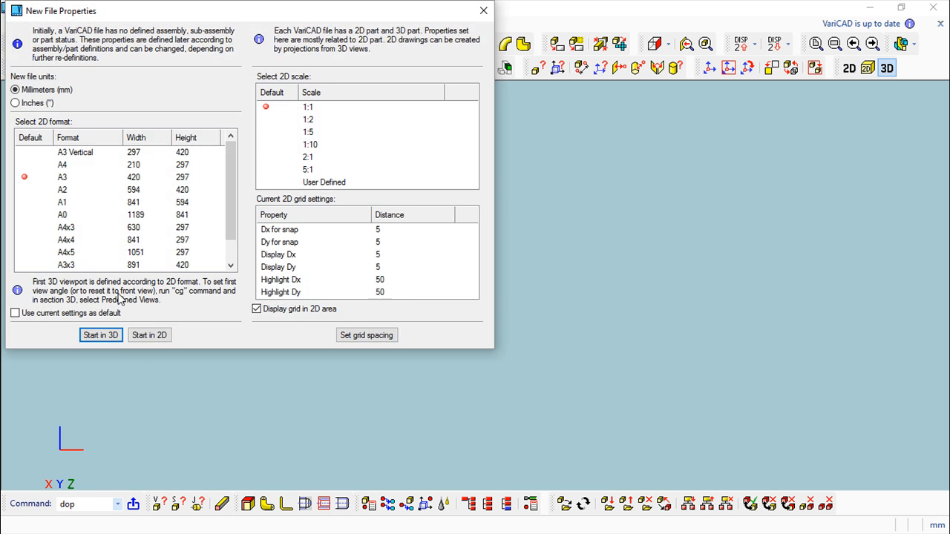
click(110, 335)
click(208, 43)
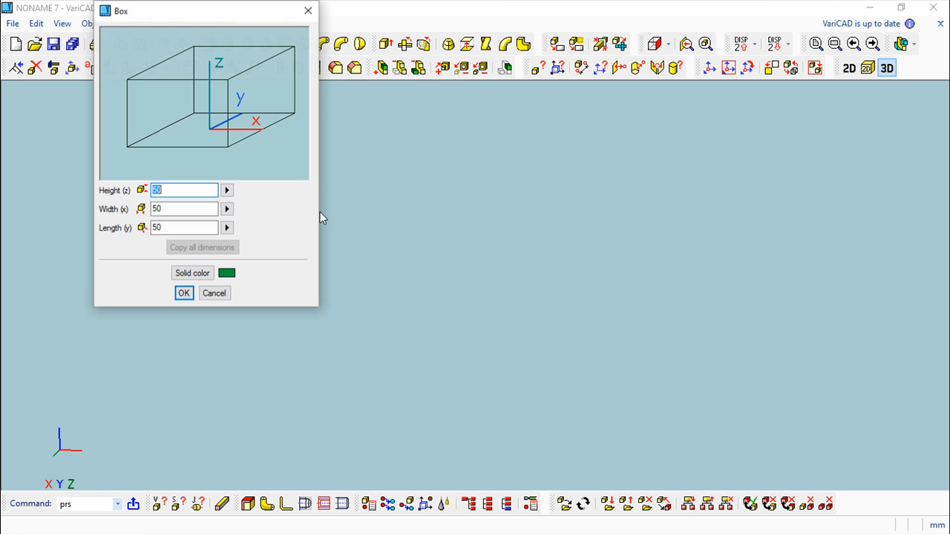
text(20)
click(148, 227)
text(100)
key(Return)
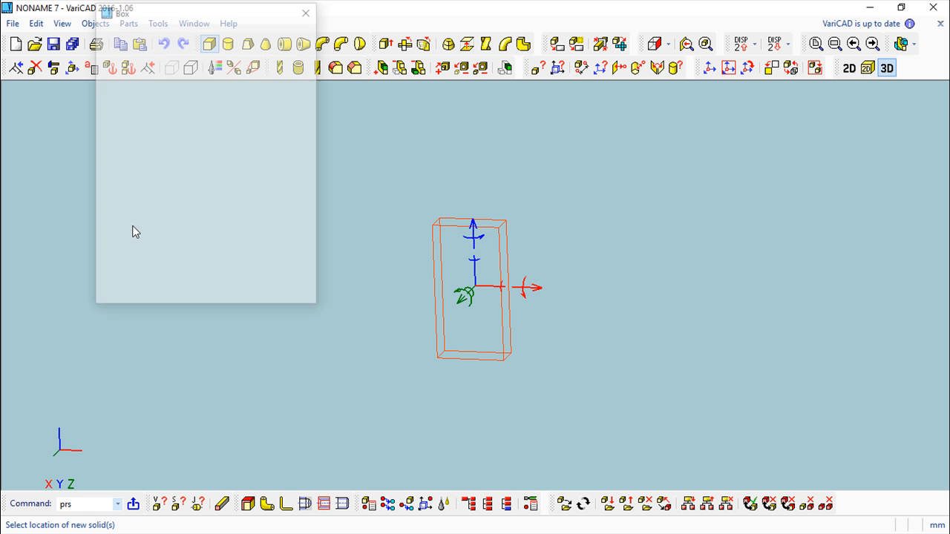
middle_drag(467, 347, 481, 266)
click(858, 465)
Set the dimensions for a new box to 50 mm height, width and length, and leave without placing it.
scroll(569, 335, up, 2)
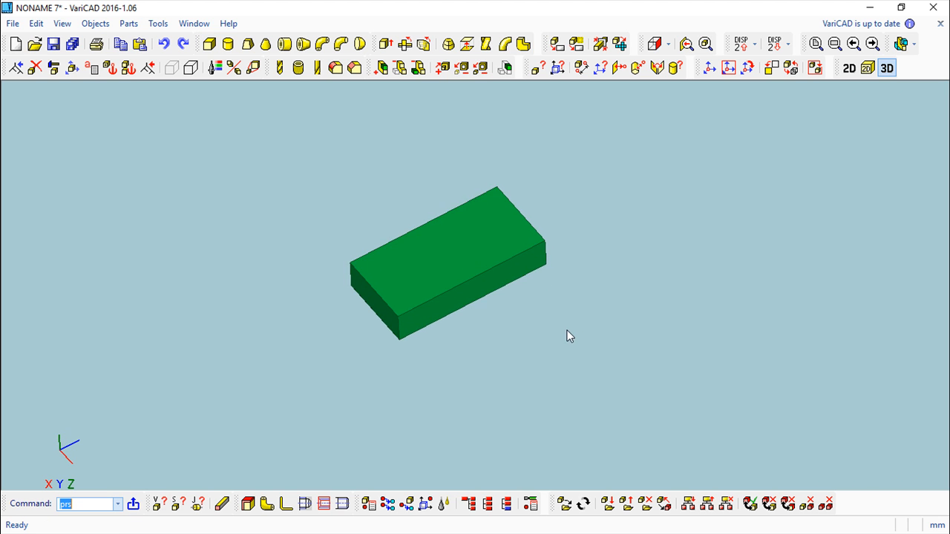
scroll(527, 340, up, 3)
middle_drag(527, 340, 530, 309)
click(210, 46)
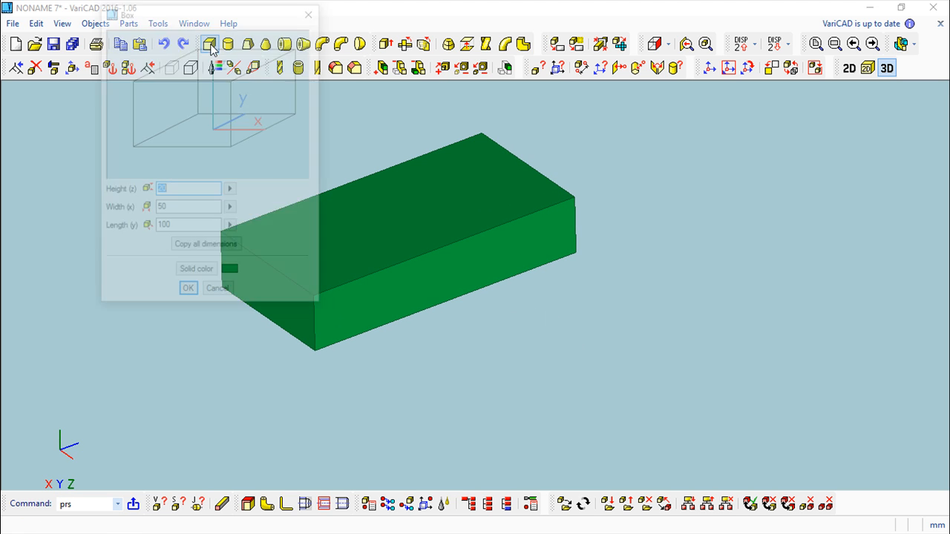
text(50)
key(Tab)
key(Tab)
text(50)
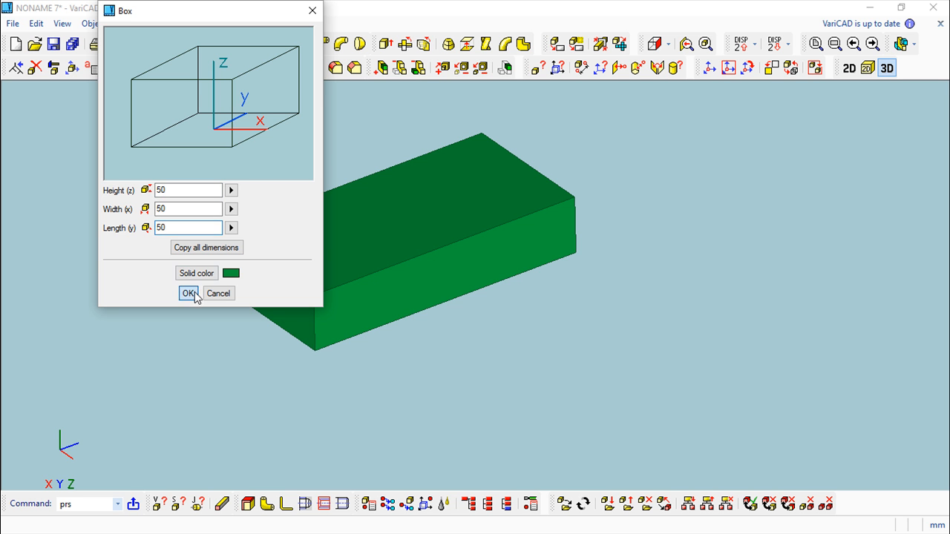
click(188, 293)
middle_drag(431, 379, 501, 450)
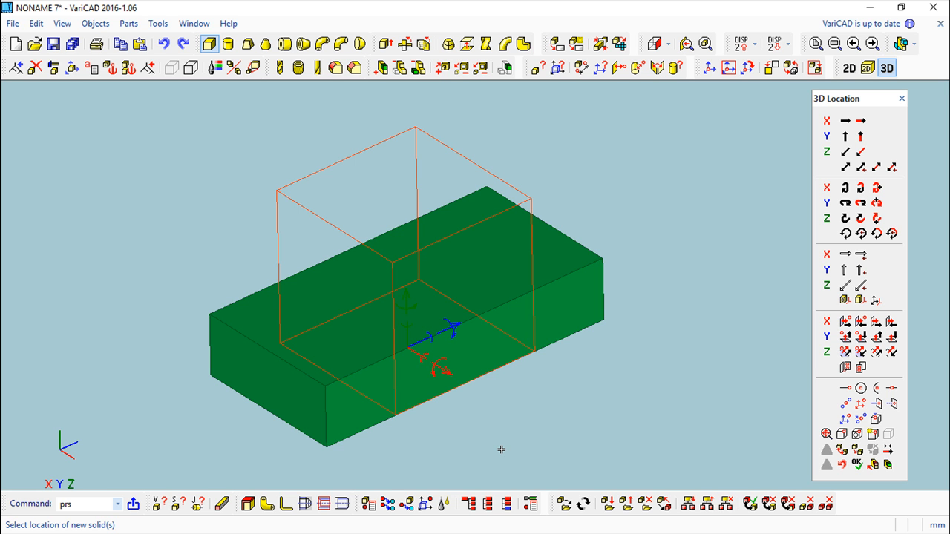
key(Escape)
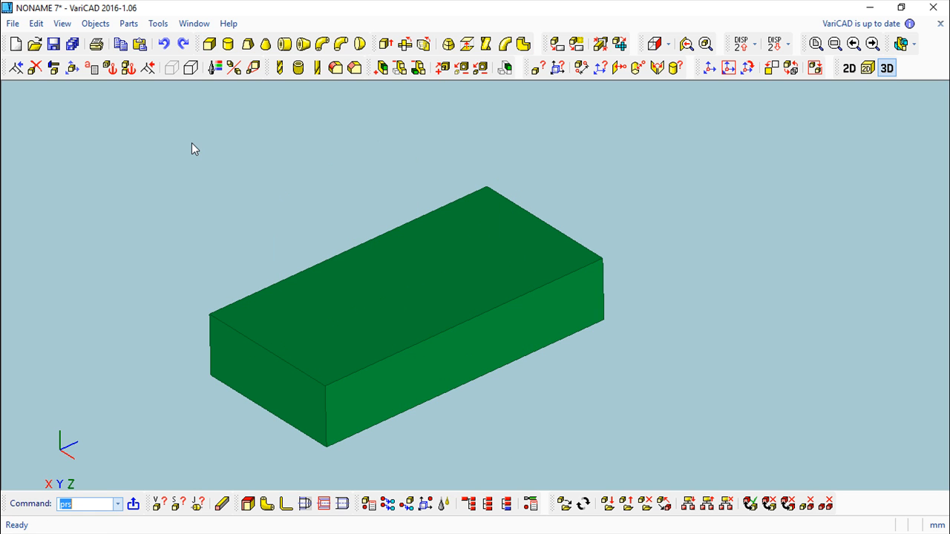
Create an angular parameter named a with the value 15 and insert it permanently.
click(92, 68)
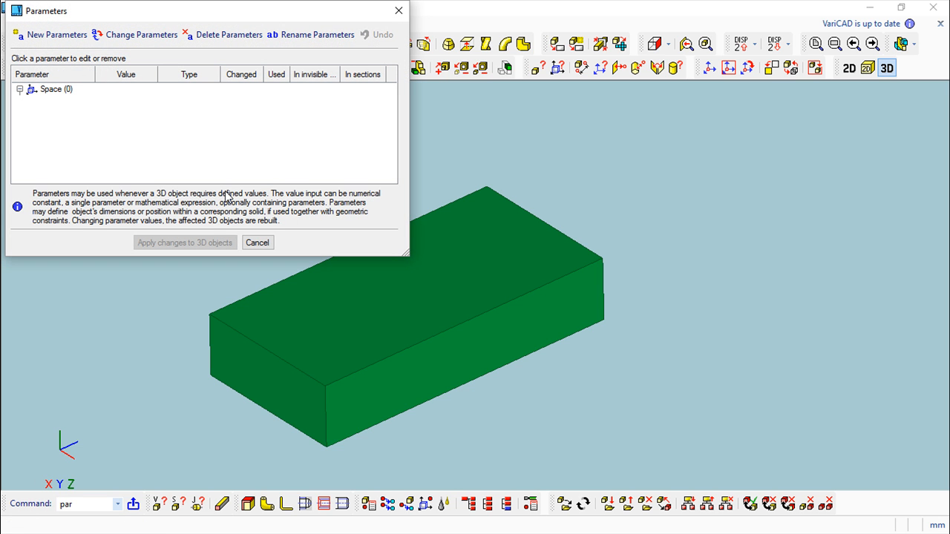
drag(193, 10, 213, 65)
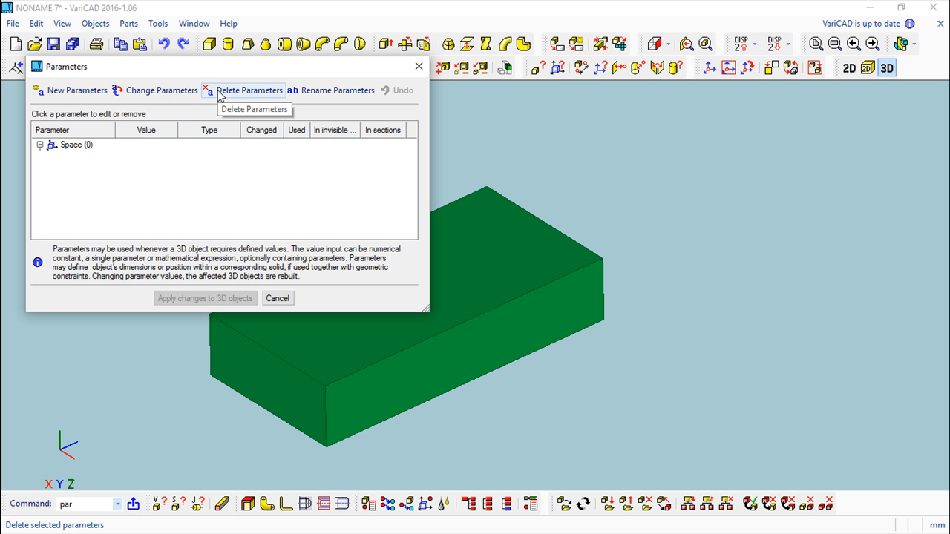
click(69, 93)
click(104, 105)
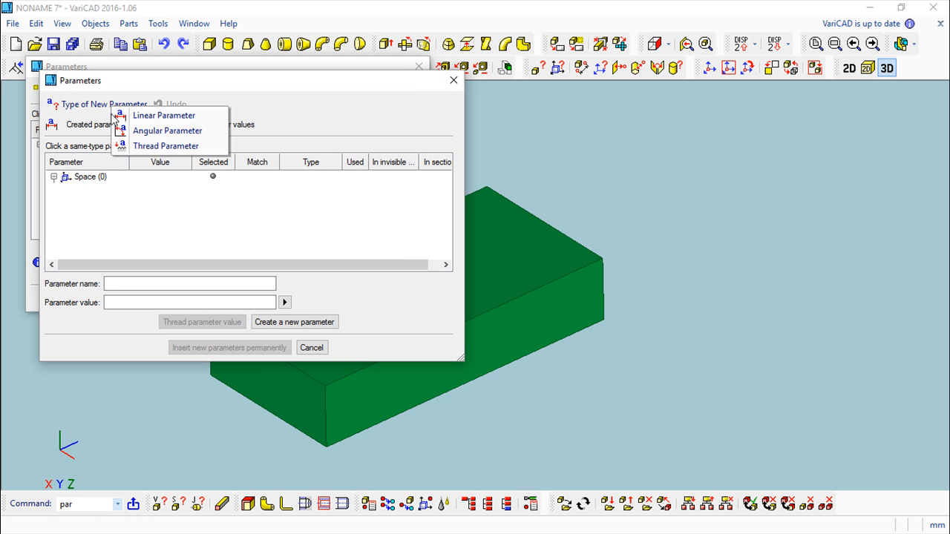
click(152, 131)
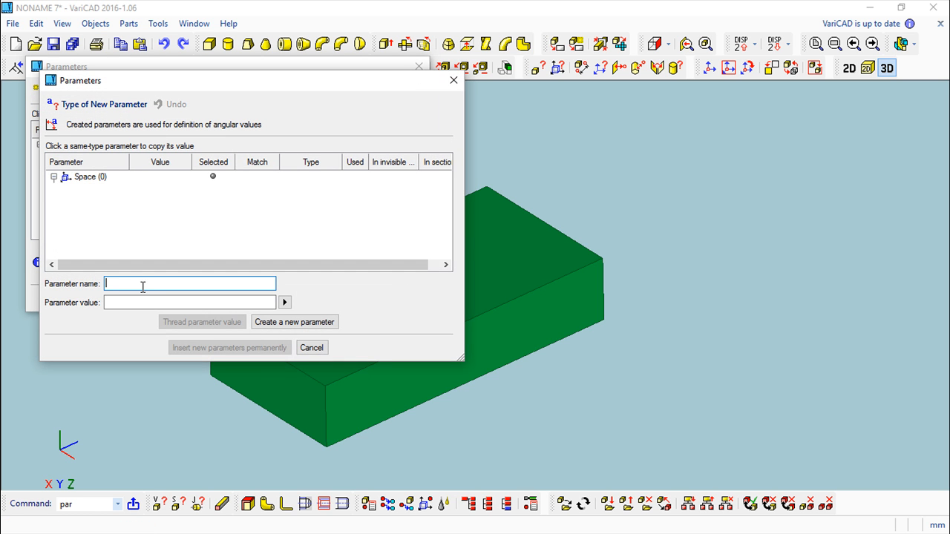
text(a)
click(119, 304)
click(265, 322)
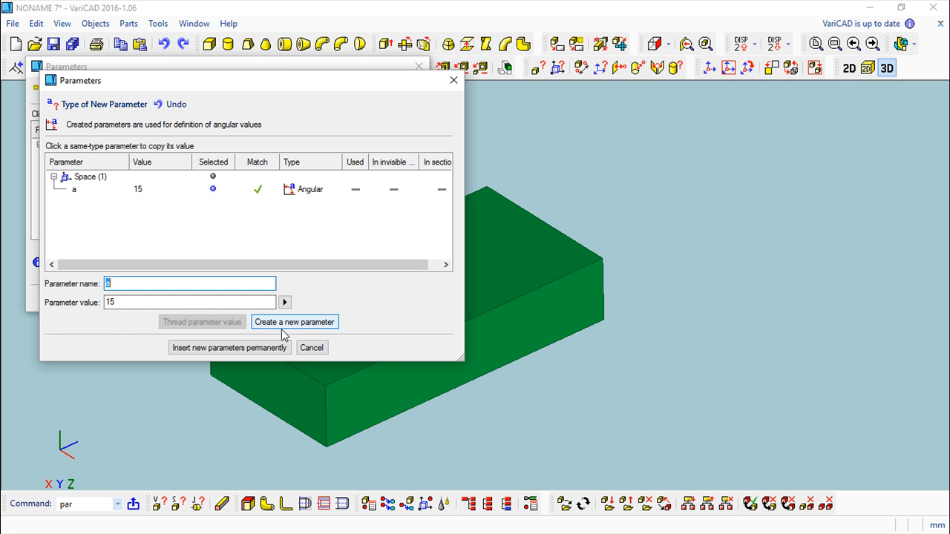
click(265, 348)
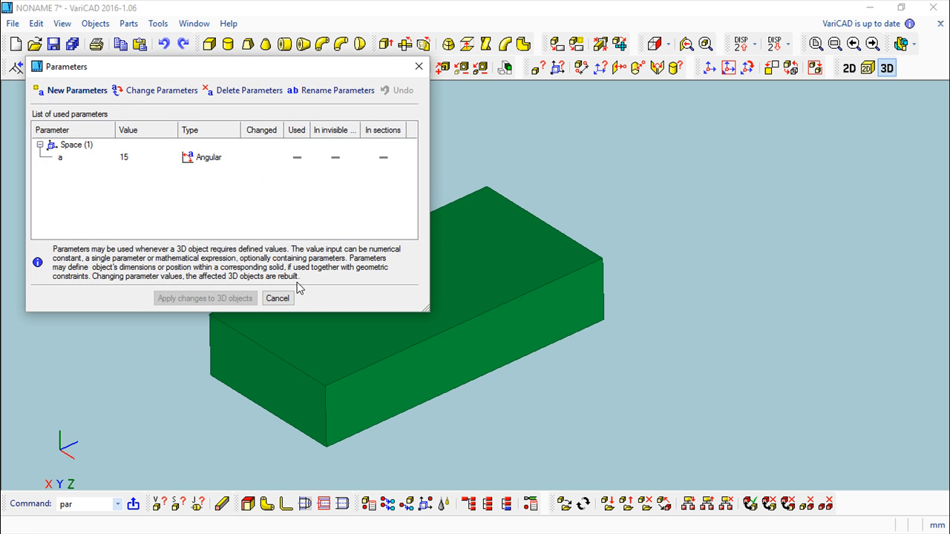
click(278, 298)
Place a 50 mm cube by its rear bottom corner at the midpoint of the slab's short bottom edge.
middle_drag(624, 222, 644, 148)
text(prs)
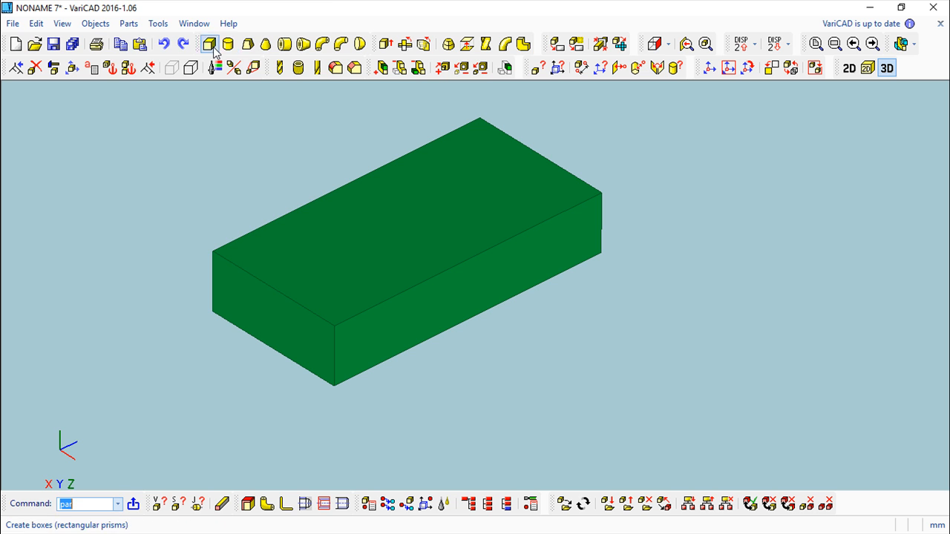
key(Return)
click(190, 294)
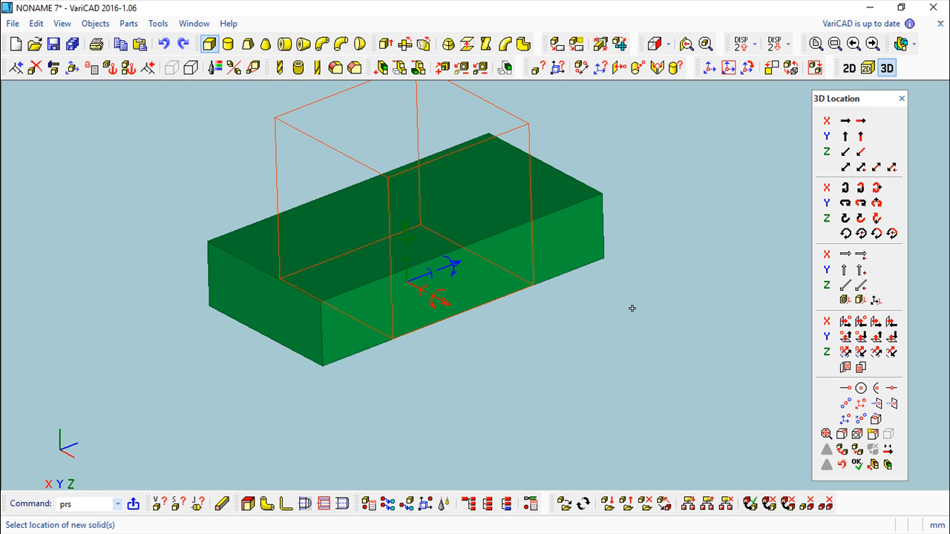
click(885, 444)
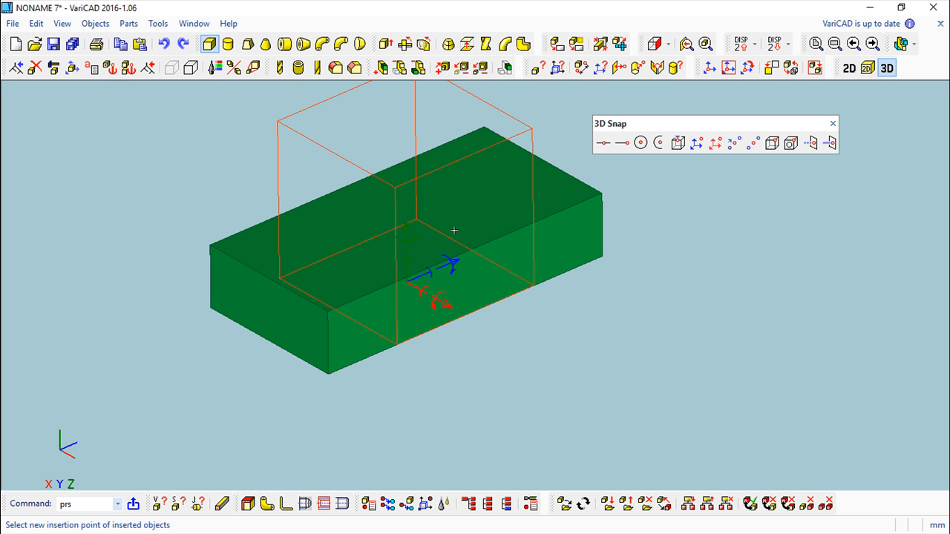
click(418, 222)
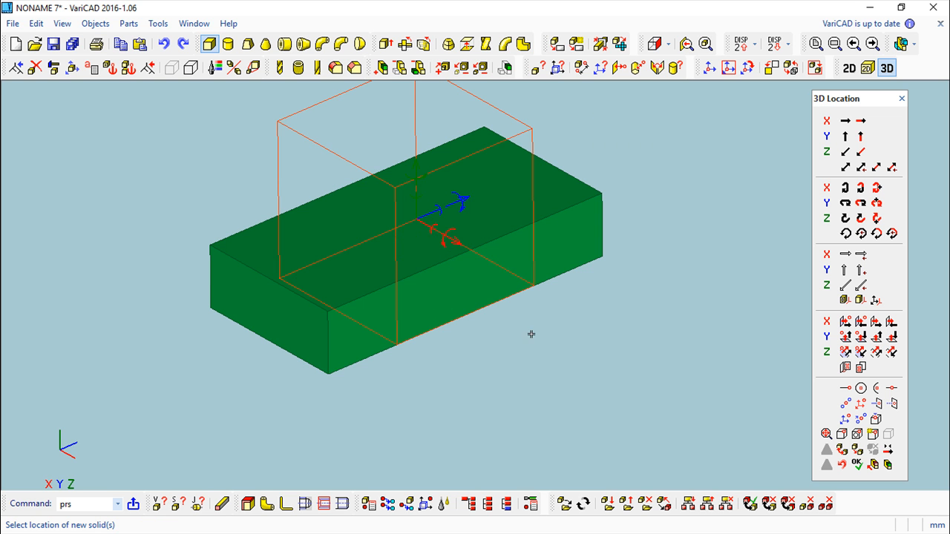
click(269, 348)
Apply an additional rotation around the cube's vertical Z axis using the angular parameter a.
middle_drag(468, 364, 468, 316)
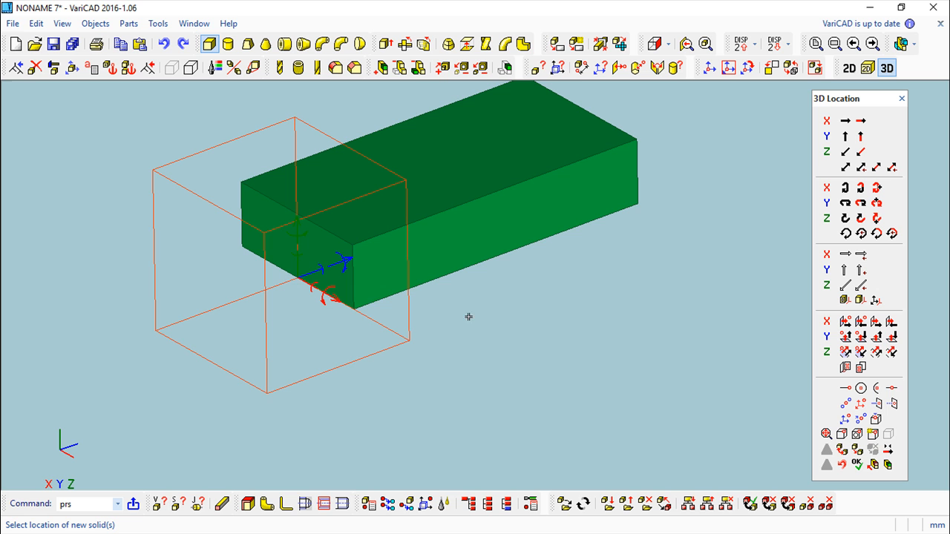
right_click(297, 269)
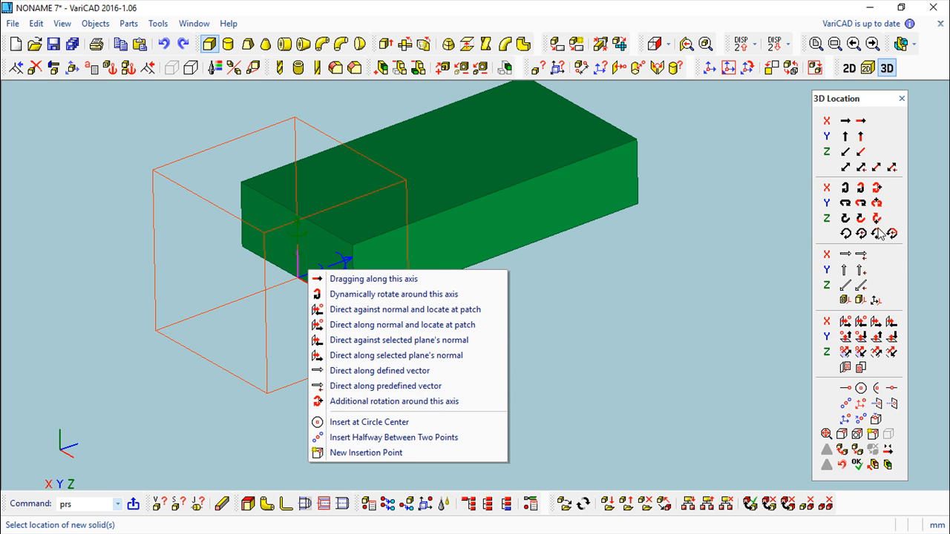
click(421, 402)
drag(491, 354, 662, 269)
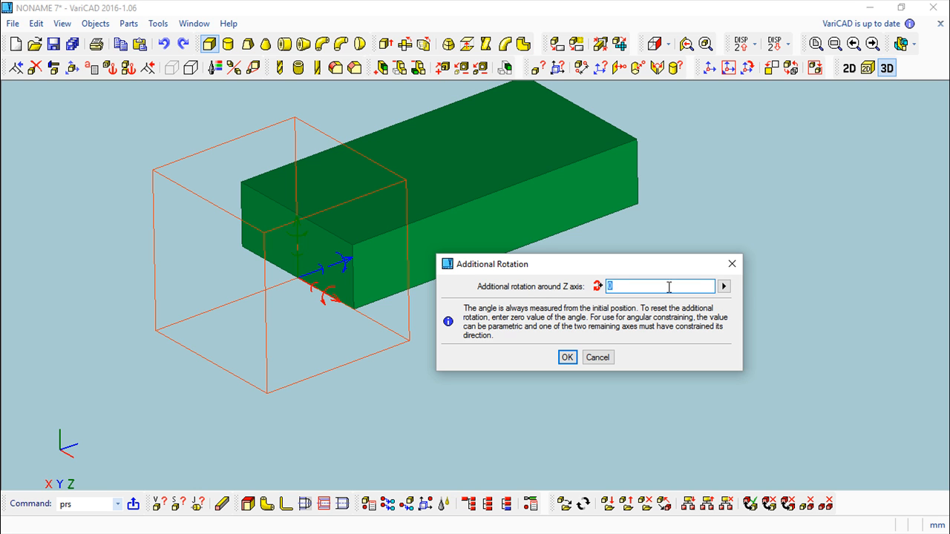
click(723, 286)
click(767, 320)
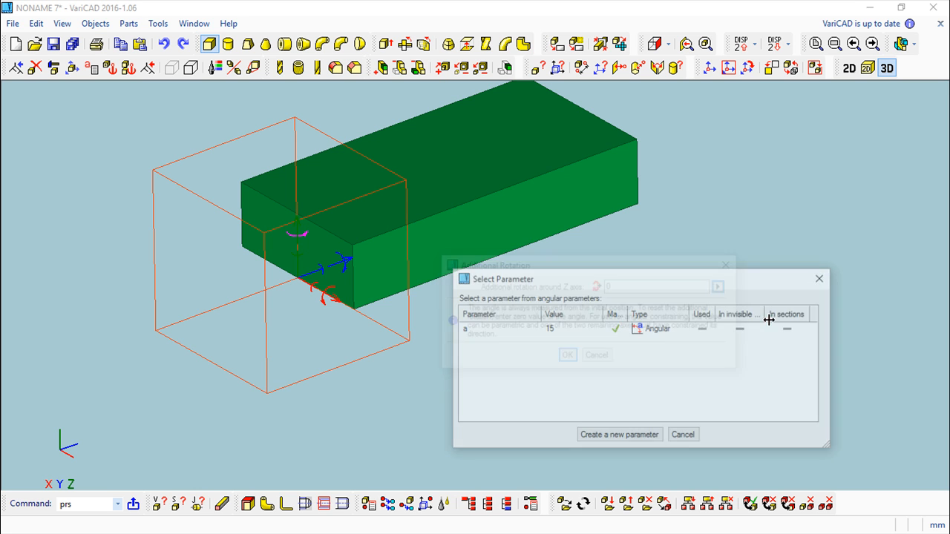
double_click(622, 334)
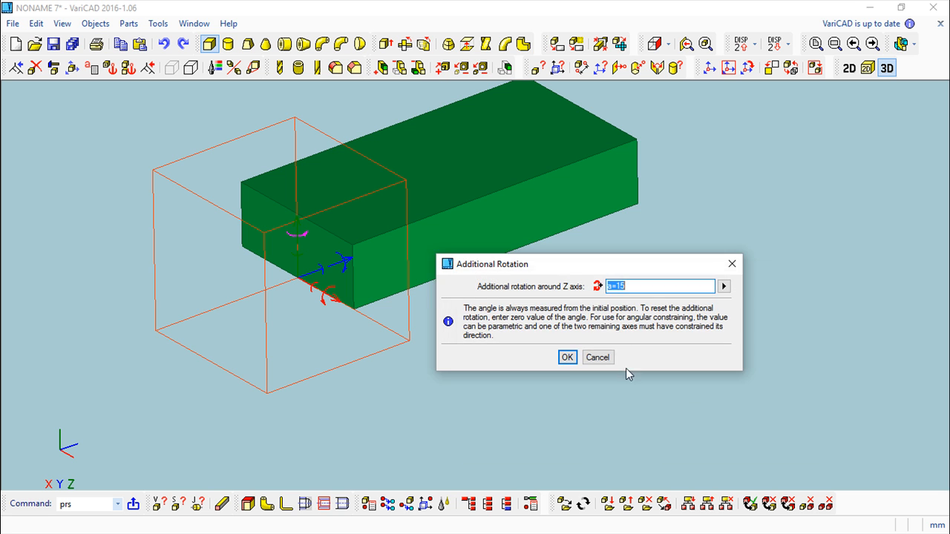
click(567, 357)
mouse_move(559, 355)
middle_down()
mouse_move(572, 371)
mouse_move(571, 355)
middle_up()
middle_drag(560, 297, 547, 345)
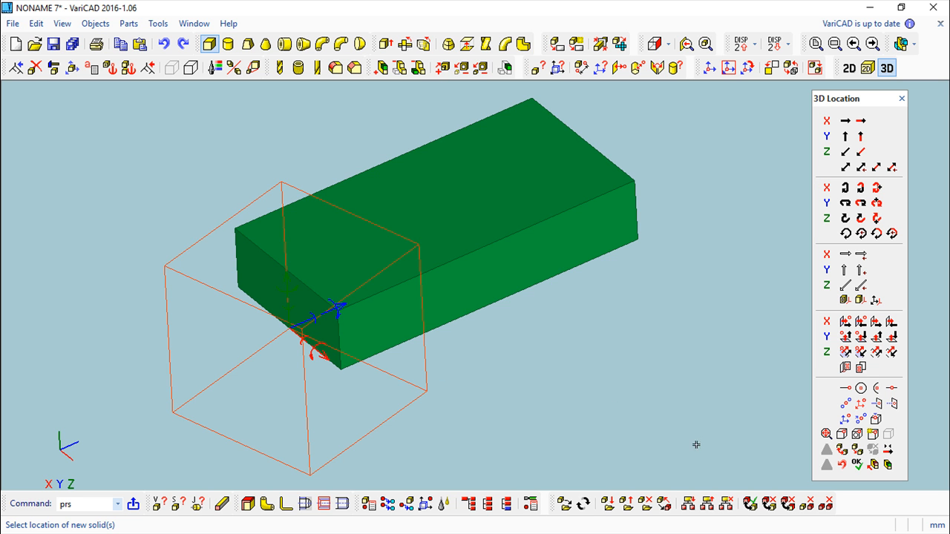
mouse_move(616, 399)
middle_down()
mouse_move(631, 396)
mouse_move(616, 380)
mouse_move(624, 393)
middle_up()
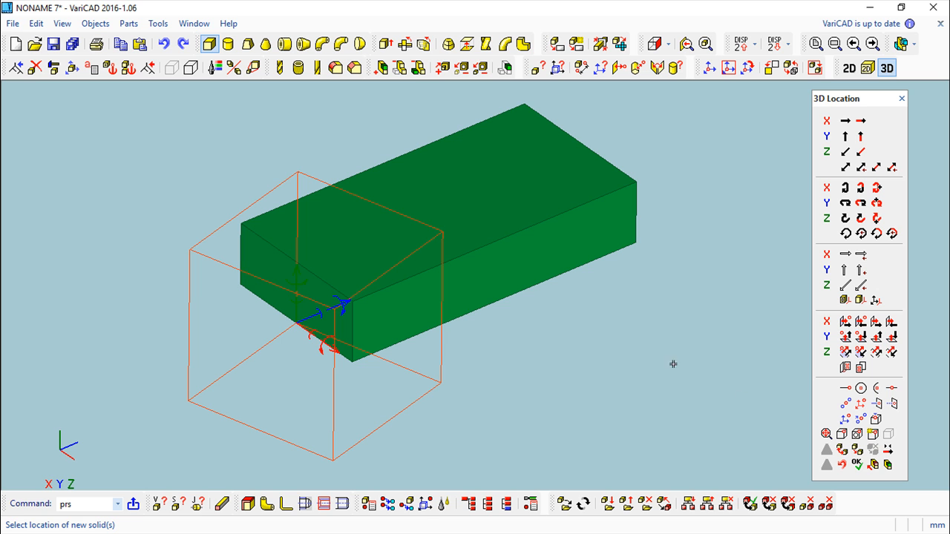
Choose to cut the rotated cube from the slab with constraints defined for the removed element.
click(874, 465)
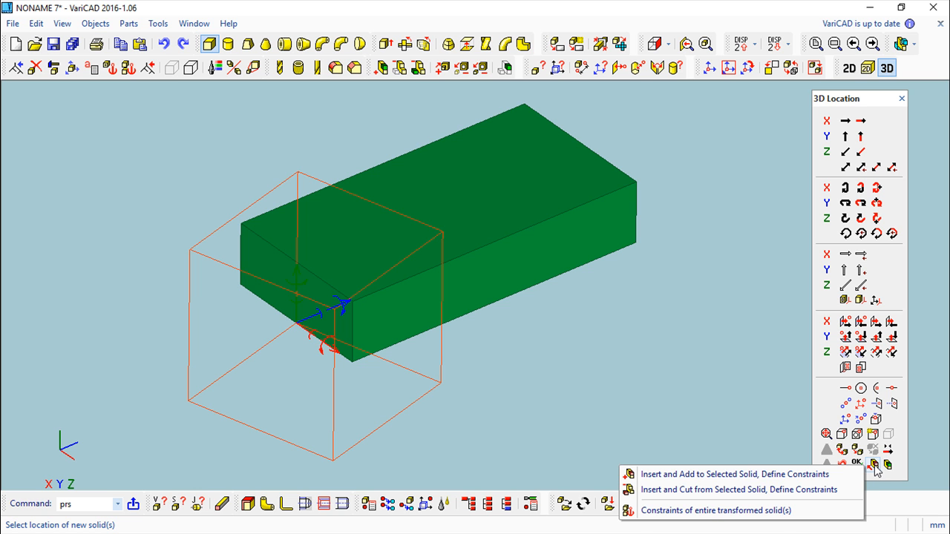
click(718, 490)
click(527, 211)
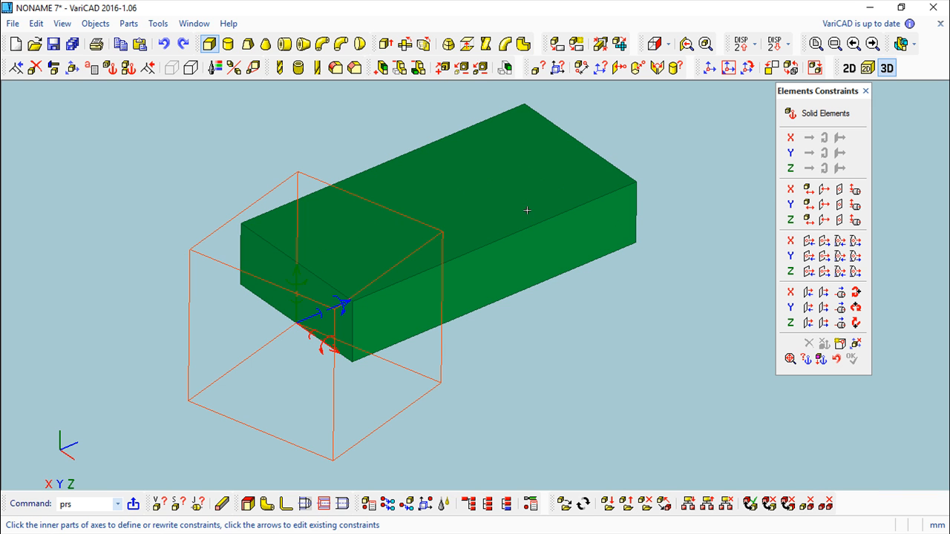
Constrain the cutting cube's Y axis at the slab's short end face, directed according to its normal, and complete the cut.
middle_drag(609, 365, 600, 369)
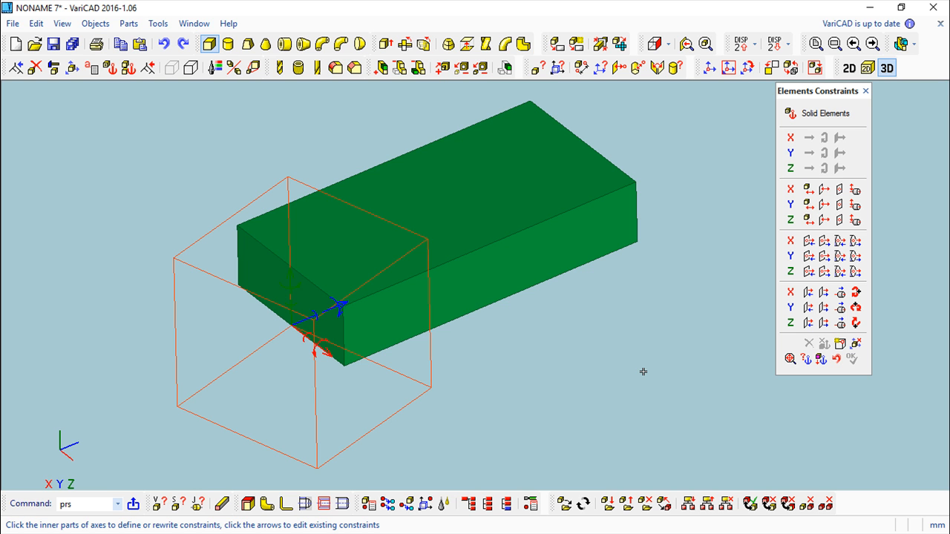
middle_drag(641, 370, 679, 365)
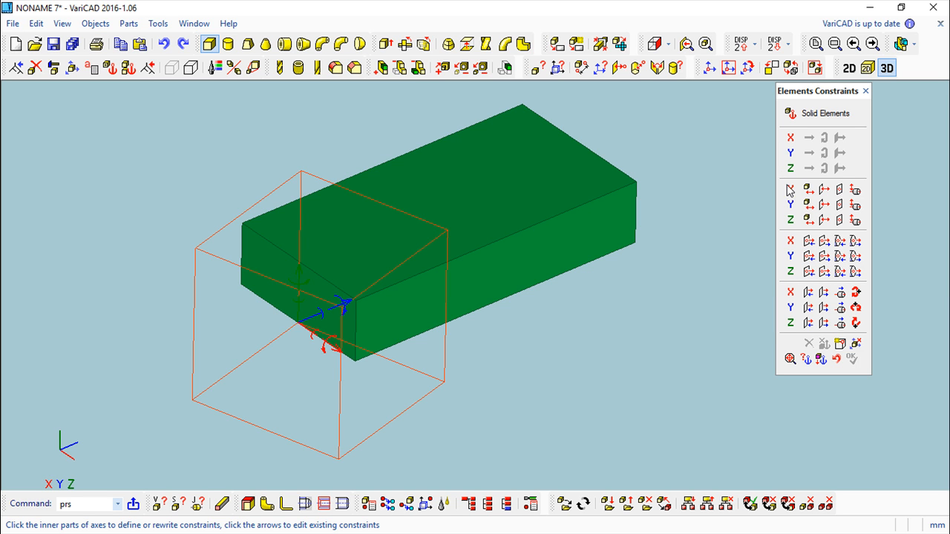
click(811, 257)
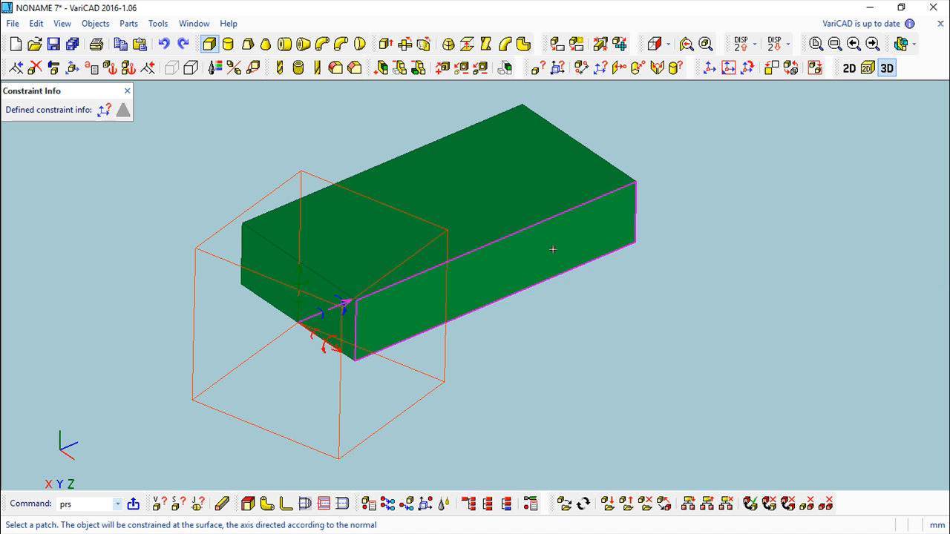
click(281, 271)
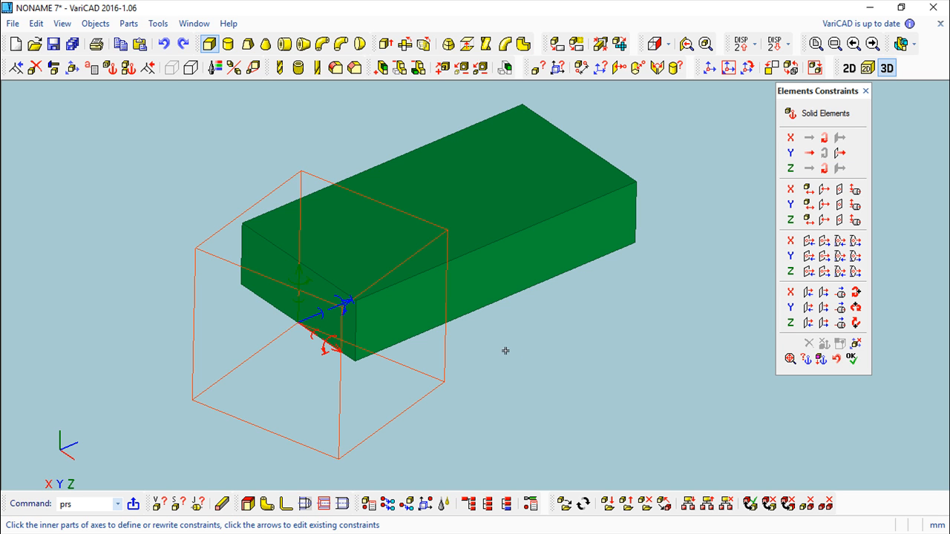
click(851, 358)
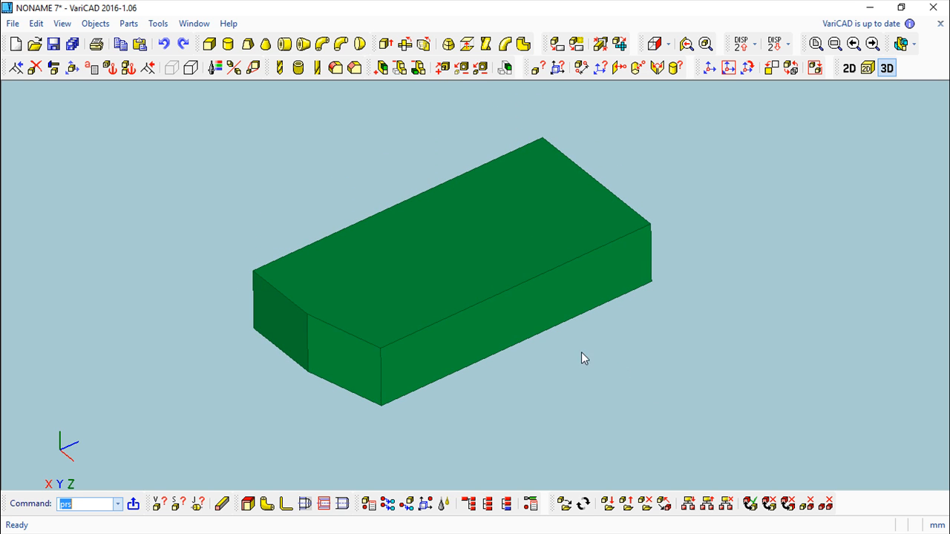
Hollow the slab with a surface offset, leaving its top face open to form a thin-walled tray.
click(248, 504)
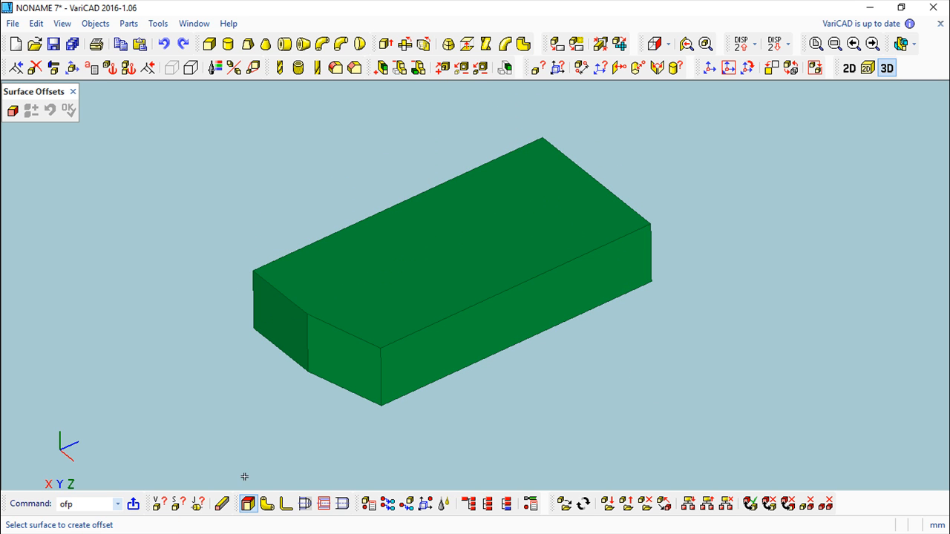
click(13, 111)
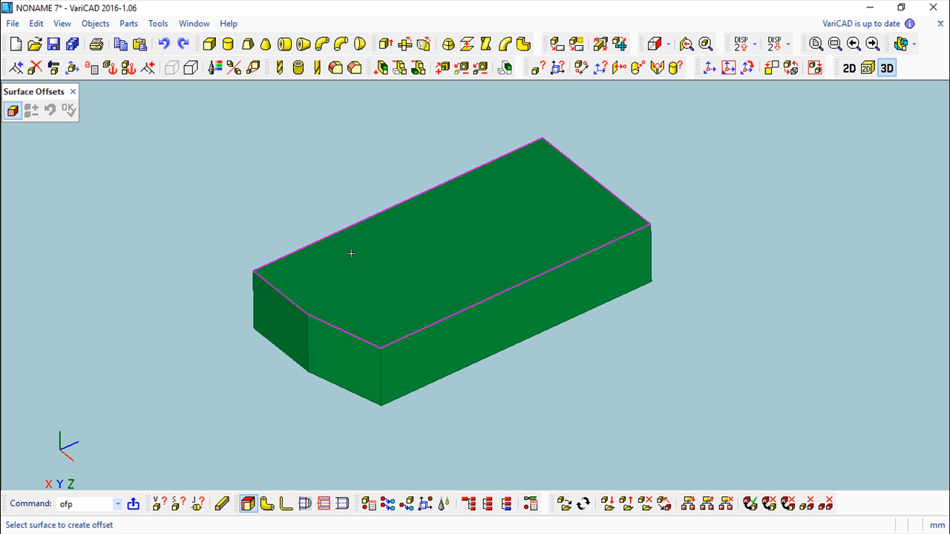
click(429, 223)
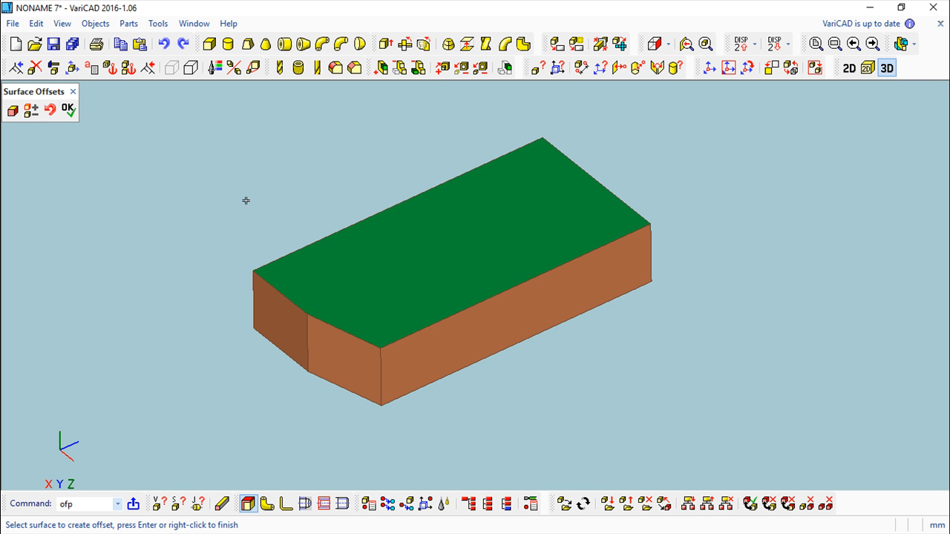
click(68, 110)
click(83, 167)
middle_drag(699, 352, 733, 340)
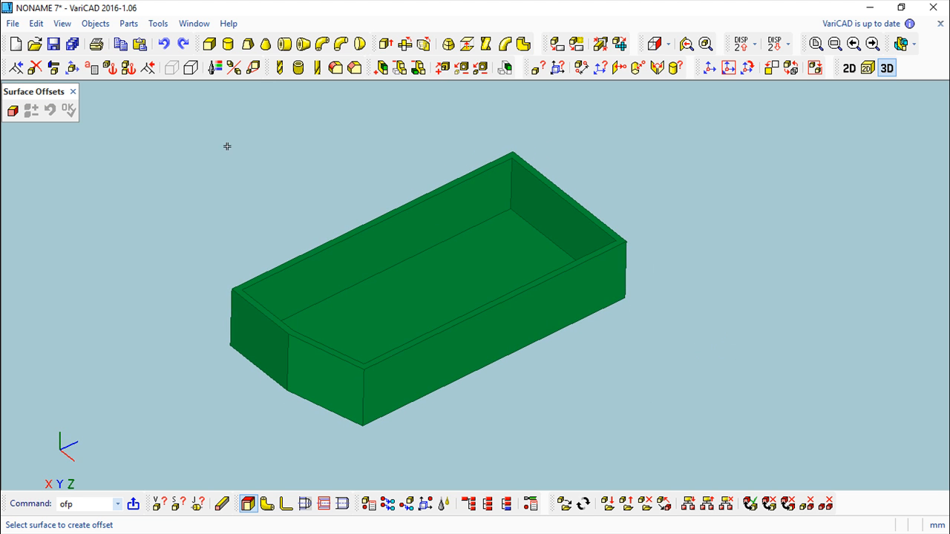
click(74, 92)
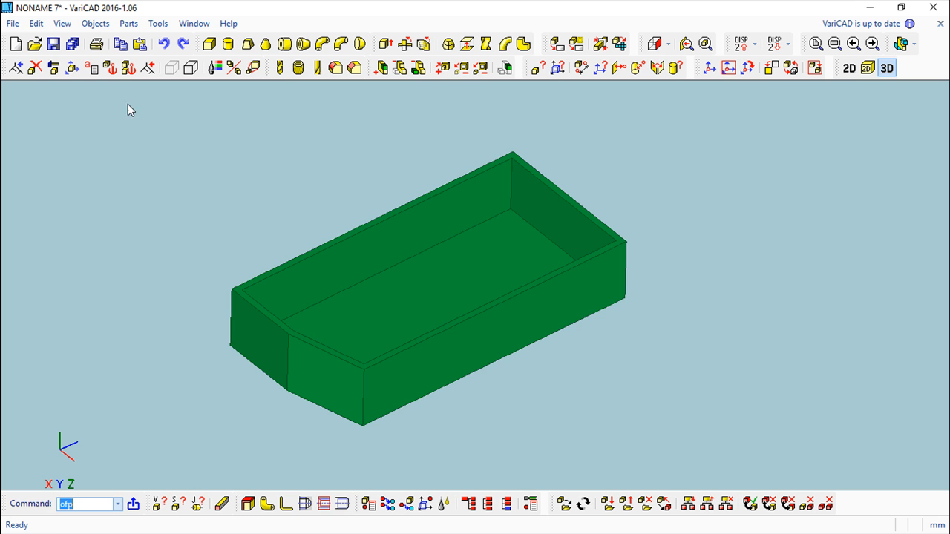
Define a hole 10 mm in diameter and 100 mm deep in the tray, positioned midway between two diagonally opposite rim corners.
click(280, 67)
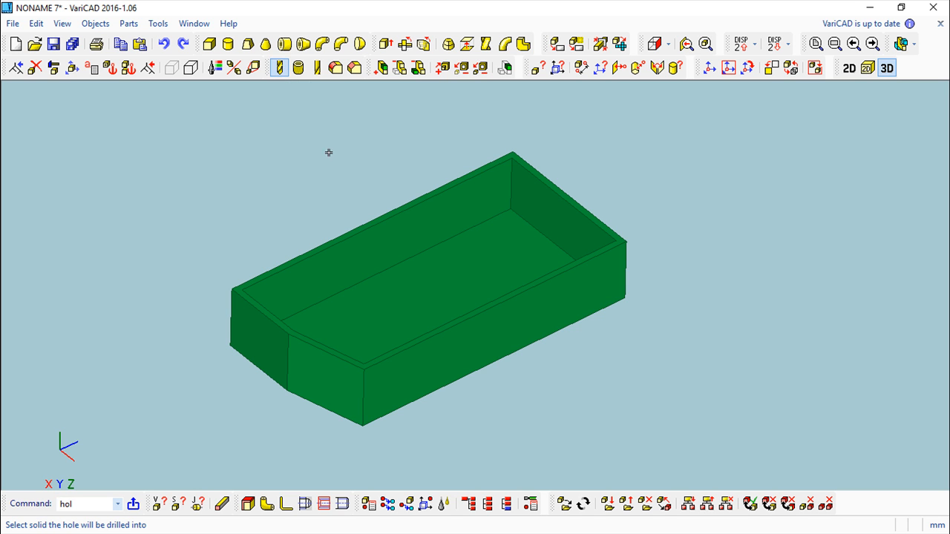
click(433, 278)
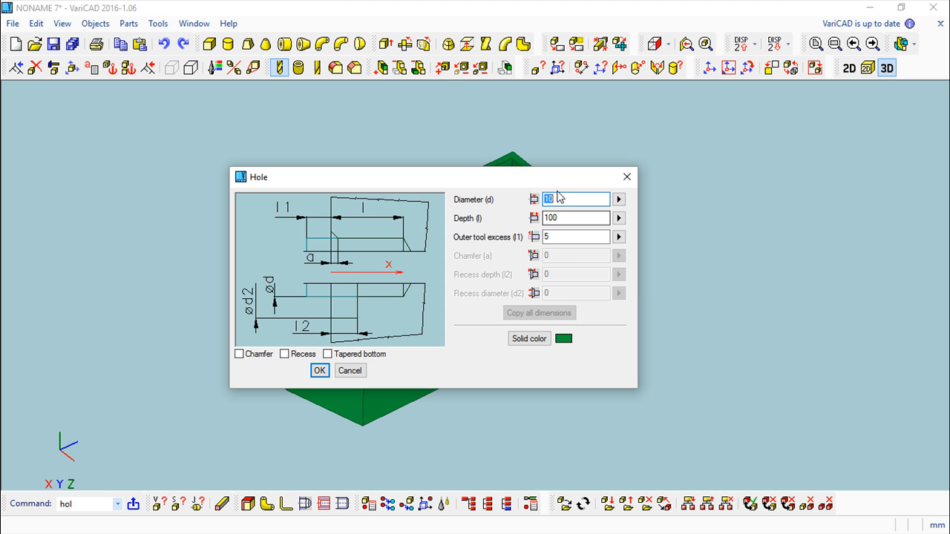
click(320, 371)
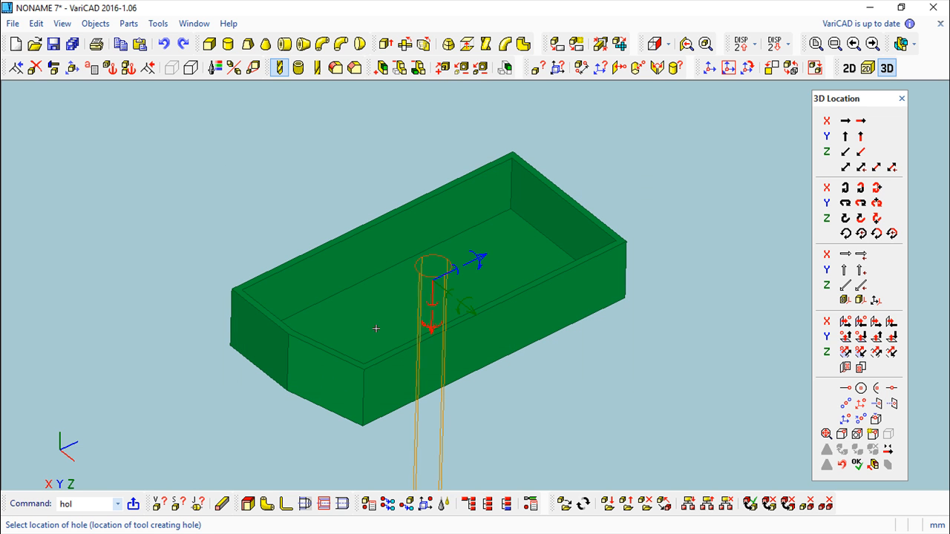
click(846, 404)
click(242, 289)
click(620, 247)
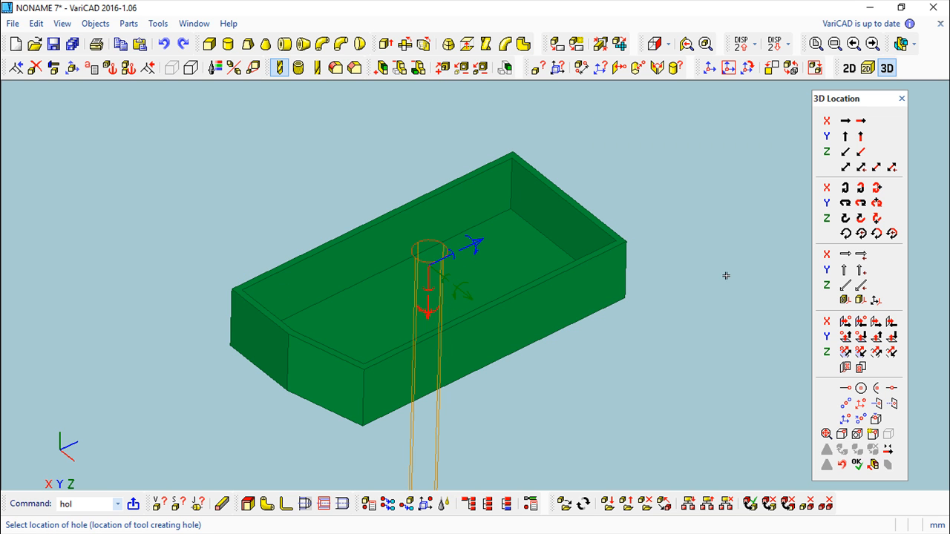
Shift the hole 20 mm along its Y axis and drill it through the tray floor.
click(475, 239)
text(20)
key(Return)
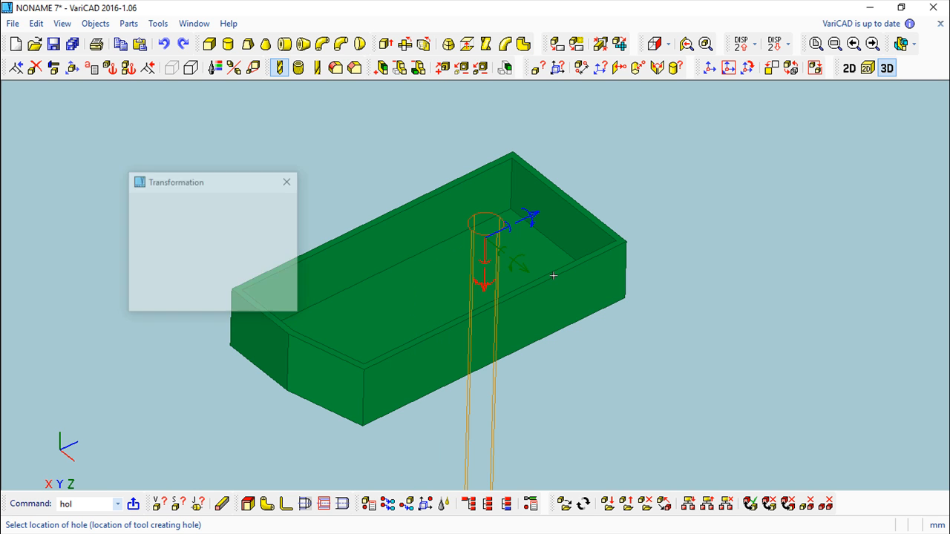
click(858, 463)
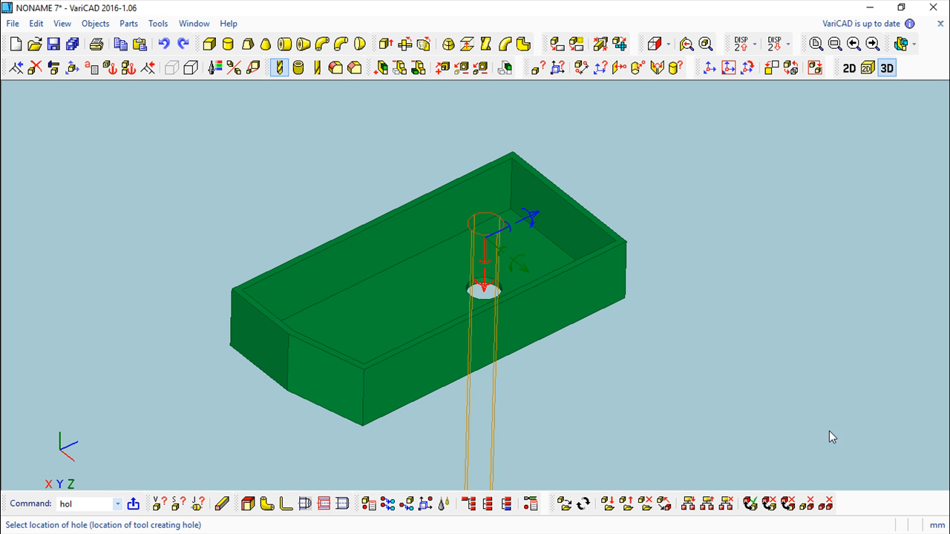
Move the hole tool -40 mm along Y, drill a second hole near the cut end, and finish placing holes.
click(532, 216)
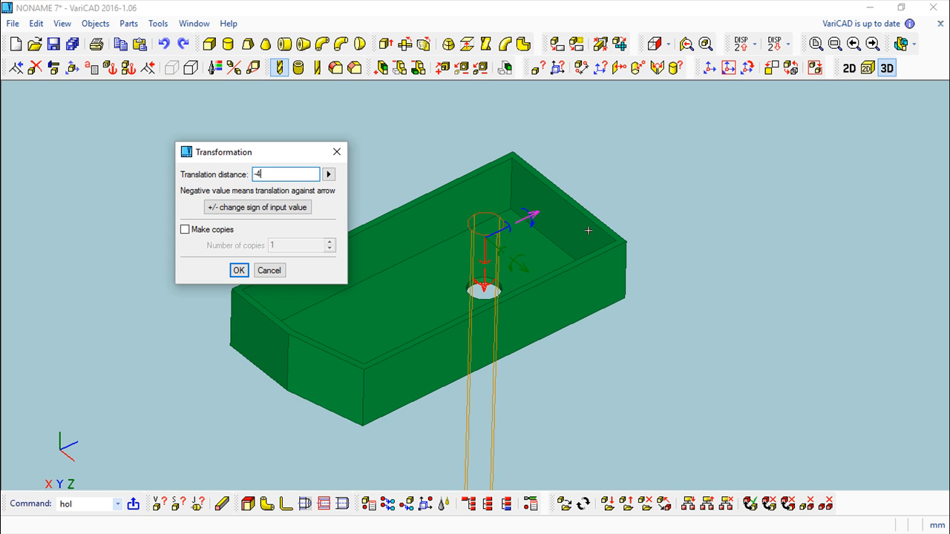
text(-40)
key(Return)
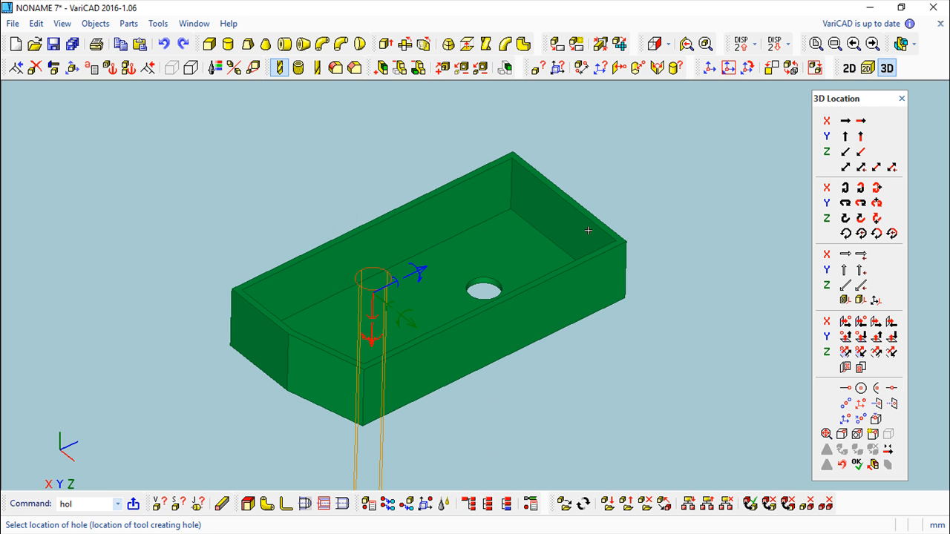
click(858, 465)
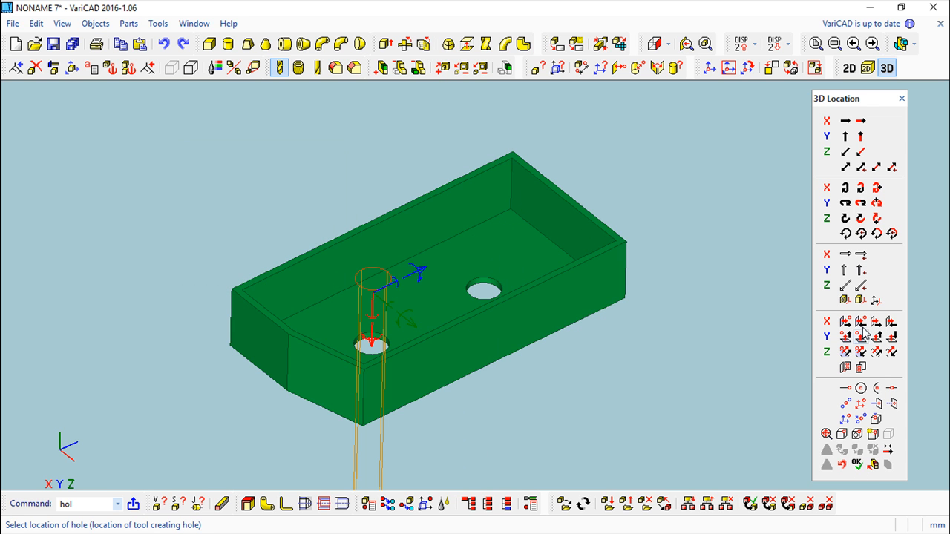
click(902, 99)
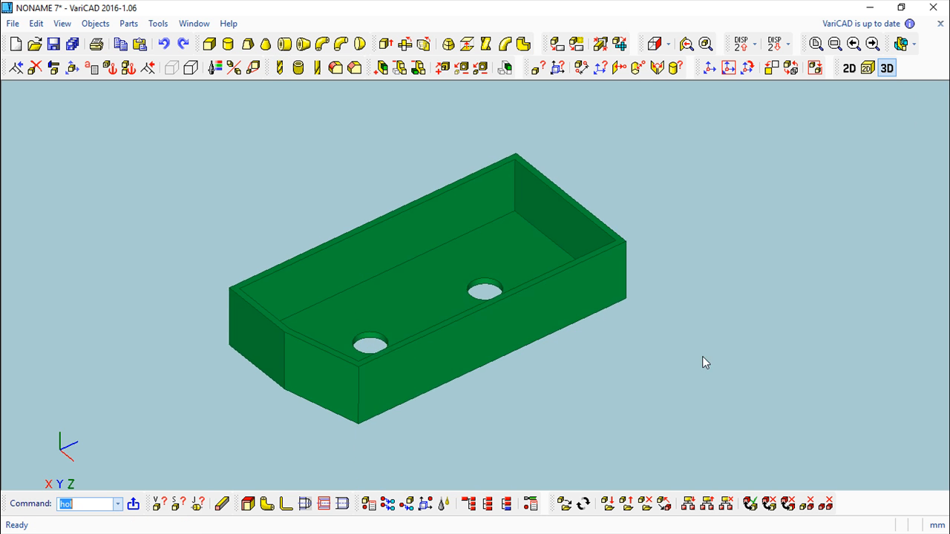
Try stretching the tray's base box lengthwise to 160.3 mm and undo the dimension change.
middle_drag(713, 390, 684, 334)
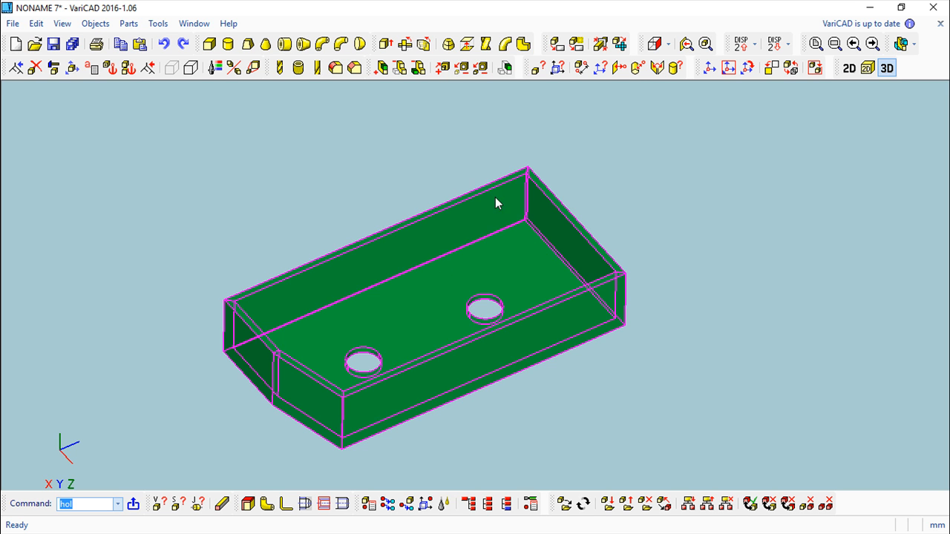
click(53, 67)
click(374, 250)
right_click(747, 197)
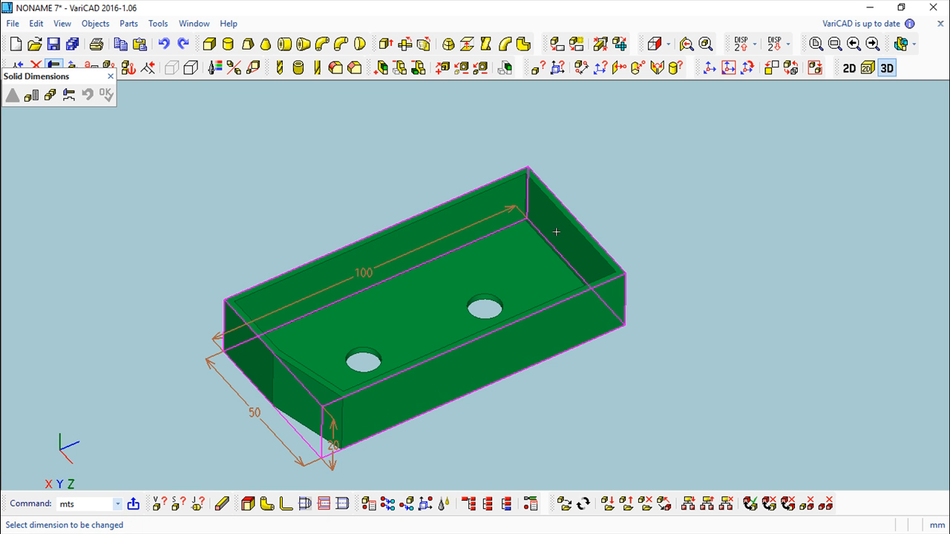
click(515, 205)
click(700, 128)
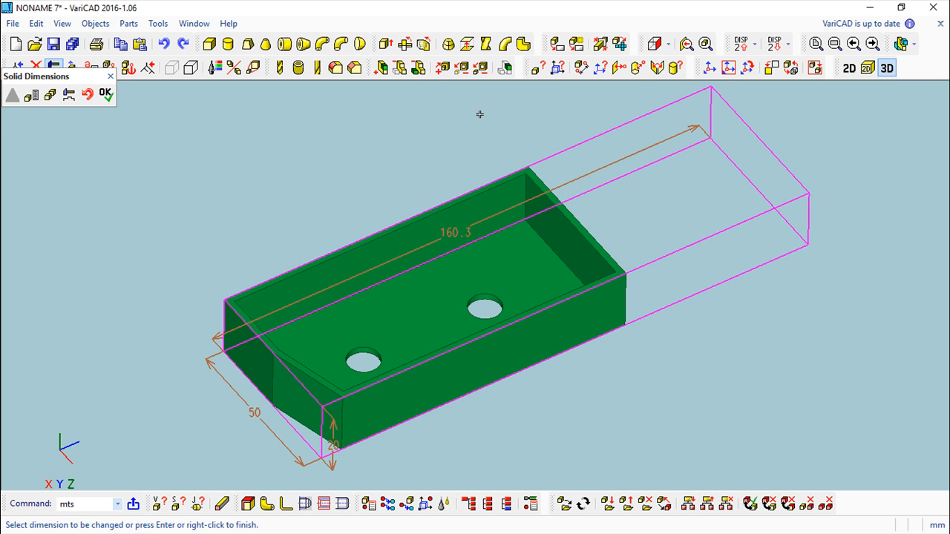
click(105, 95)
click(212, 110)
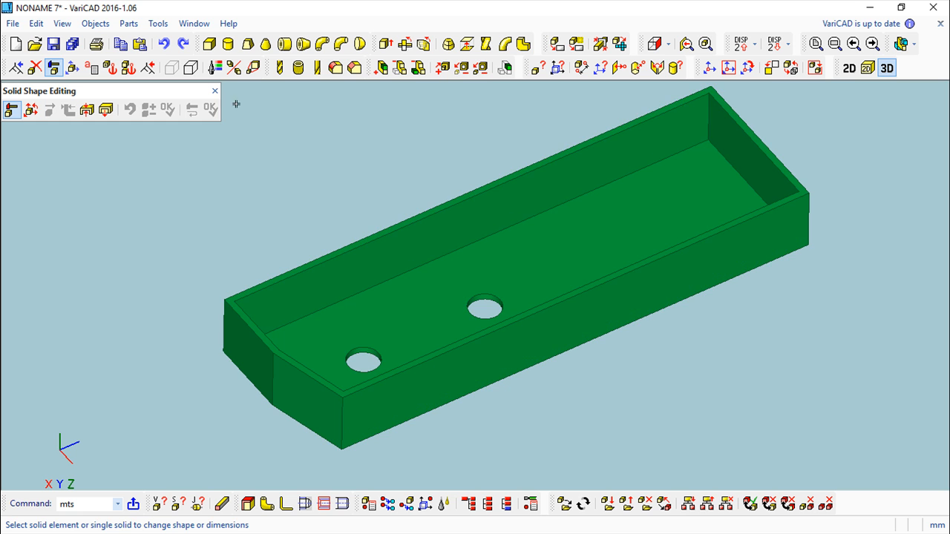
click(215, 91)
click(170, 44)
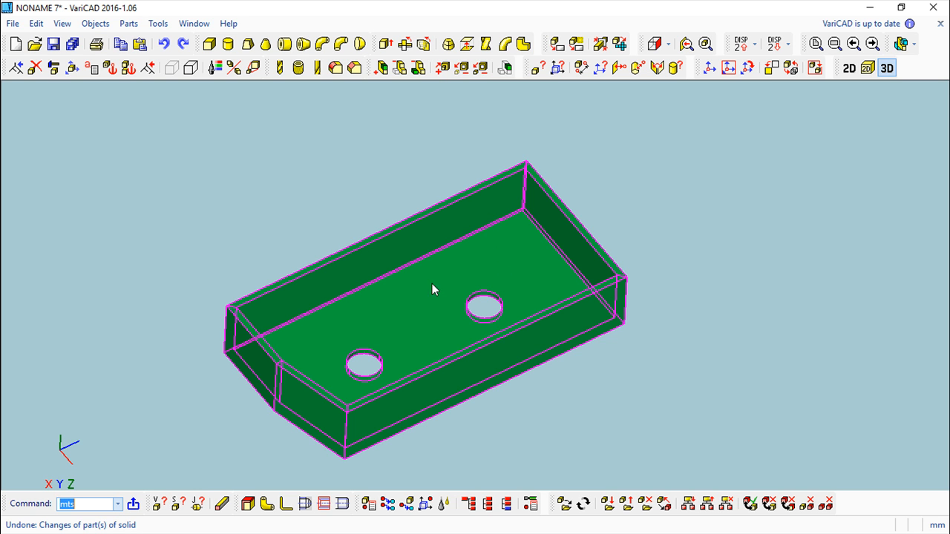
click(110, 68)
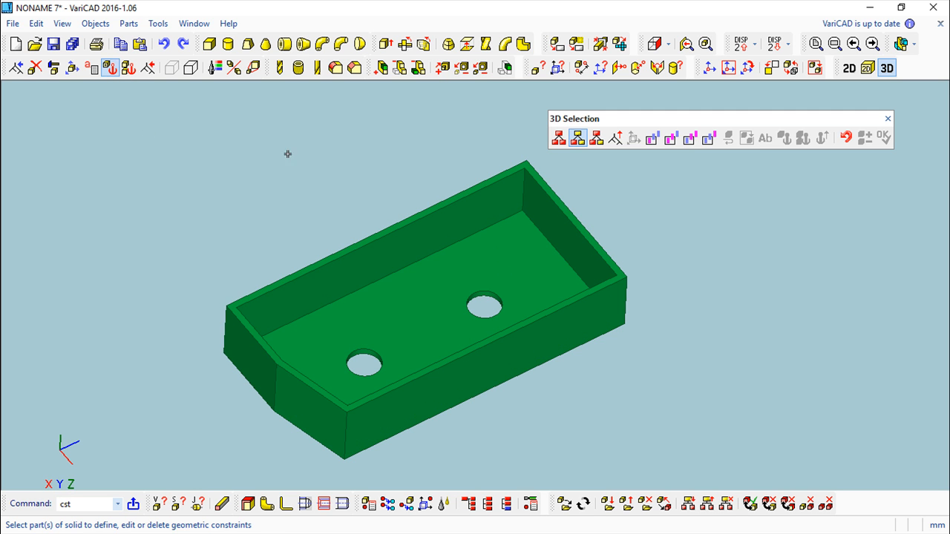
click(482, 297)
click(883, 138)
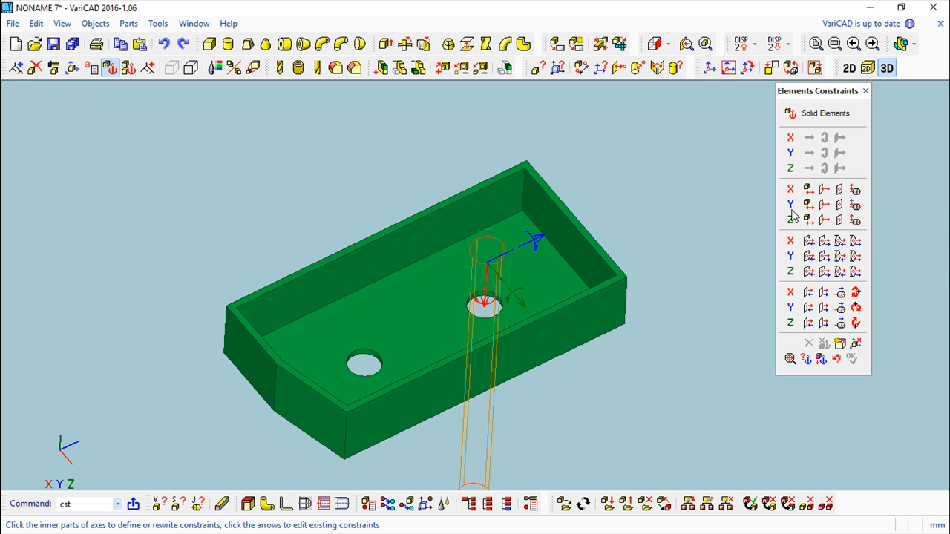
click(857, 208)
click(358, 352)
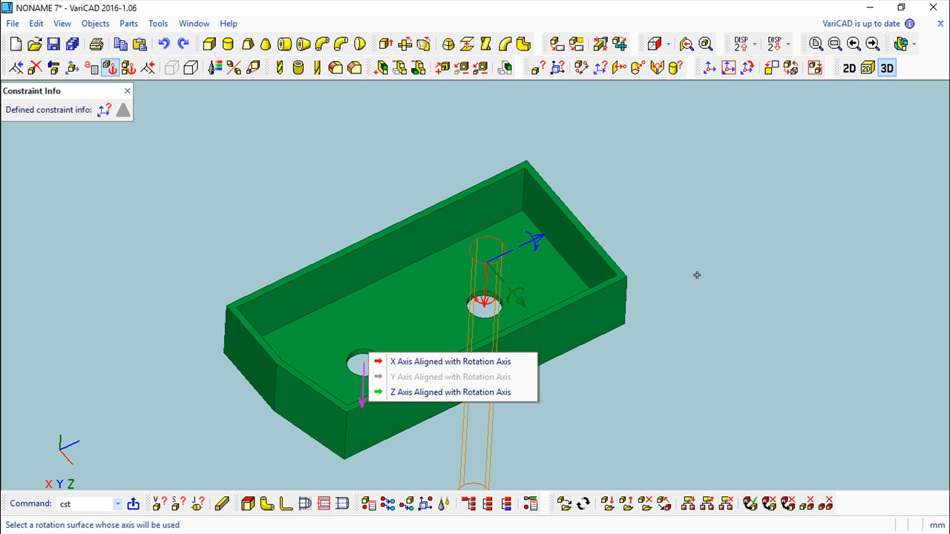
click(442, 392)
click(417, 431)
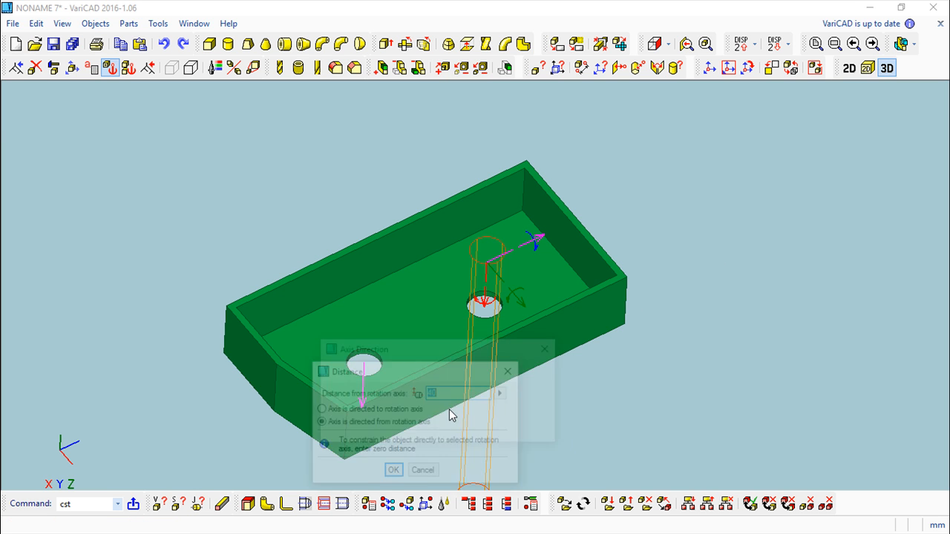
click(393, 473)
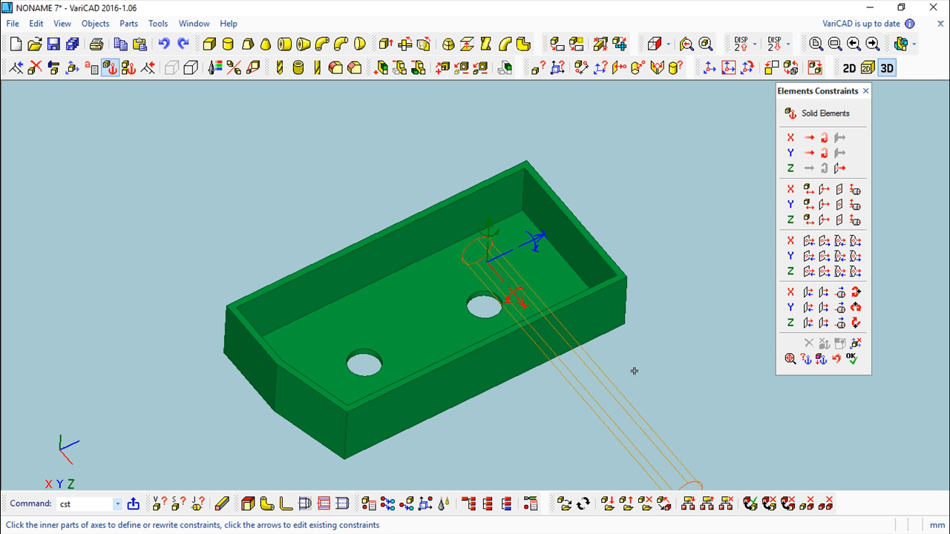
key(Escape)
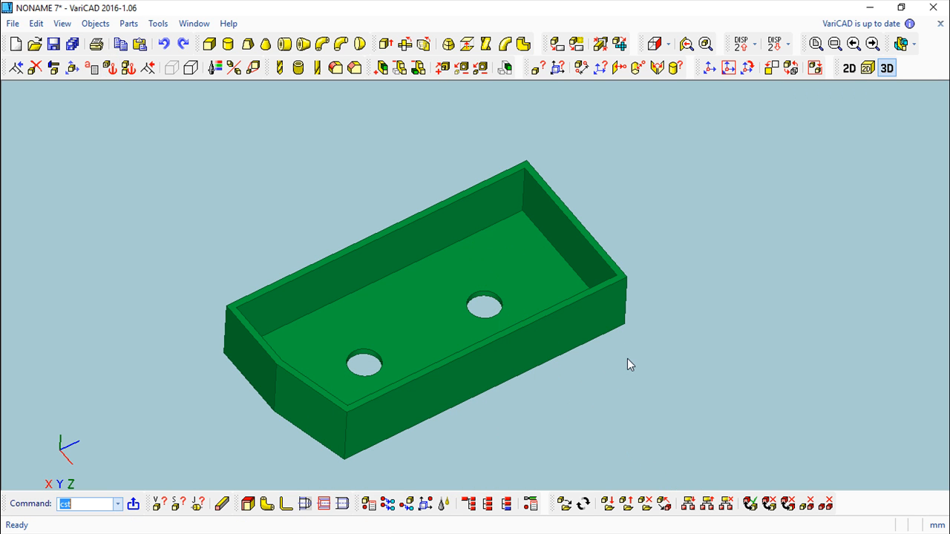
Constrain the farther hole's Y axis at its current distance from the rotation axis of the hole near the cut end, with X directed along that axis.
click(109, 68)
click(494, 294)
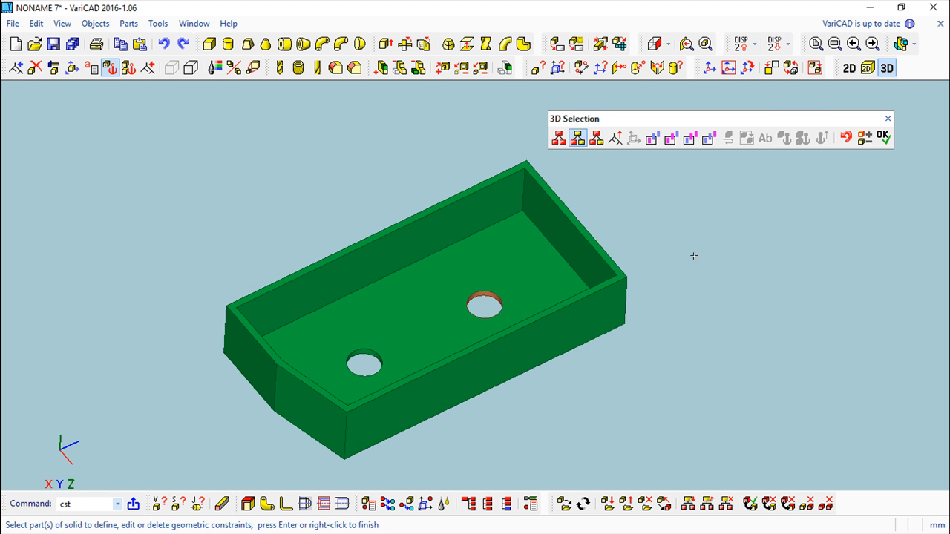
key(Return)
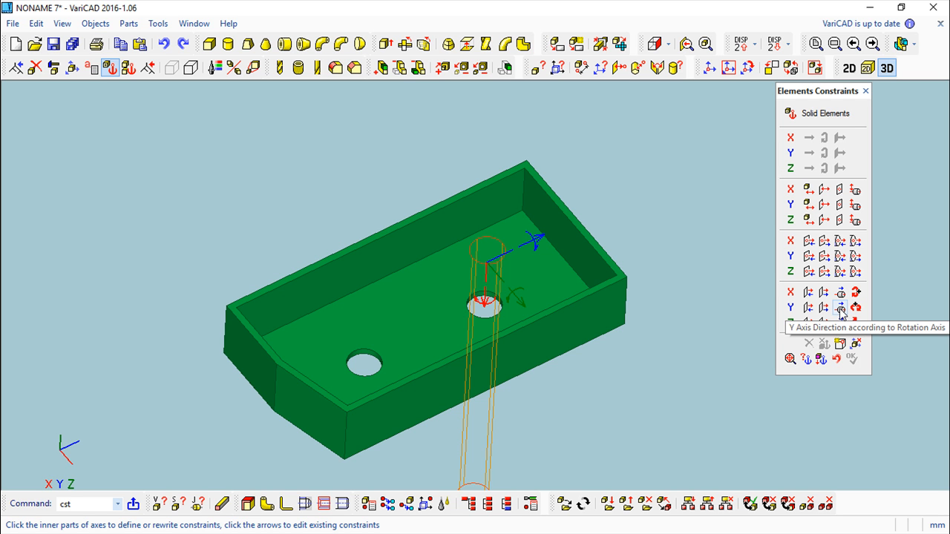
click(854, 209)
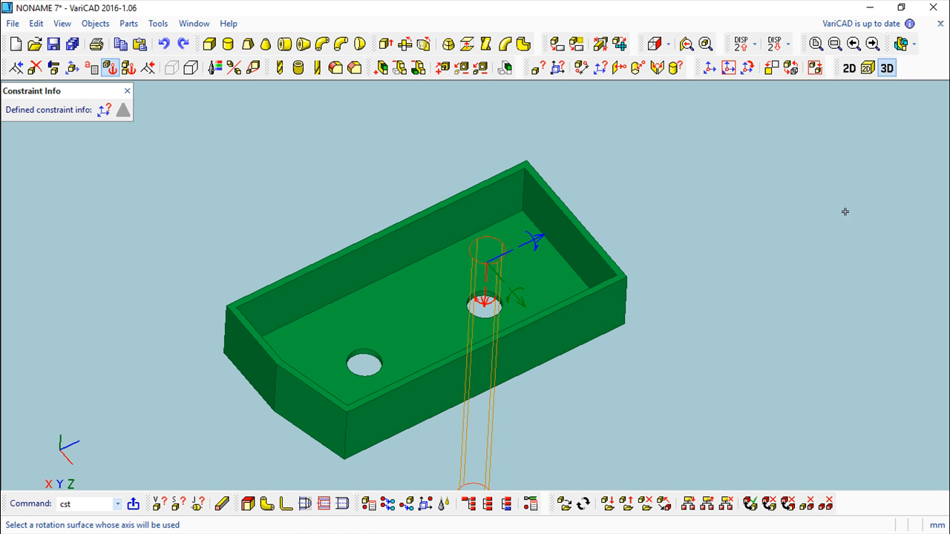
click(366, 352)
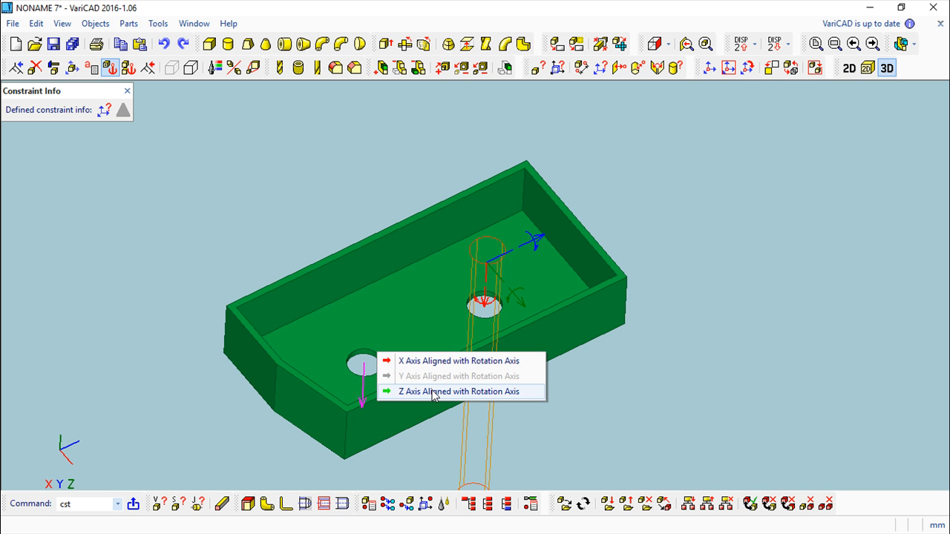
click(431, 363)
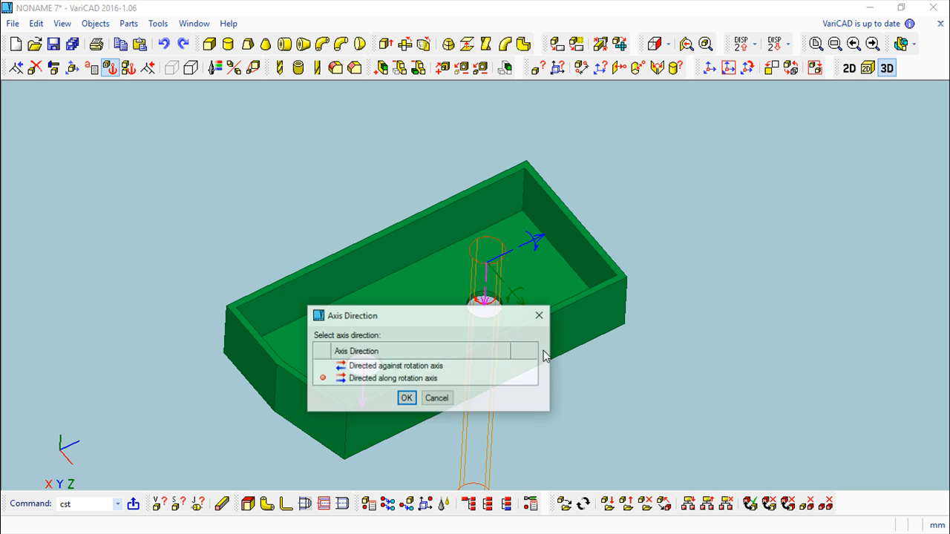
click(409, 400)
click(403, 440)
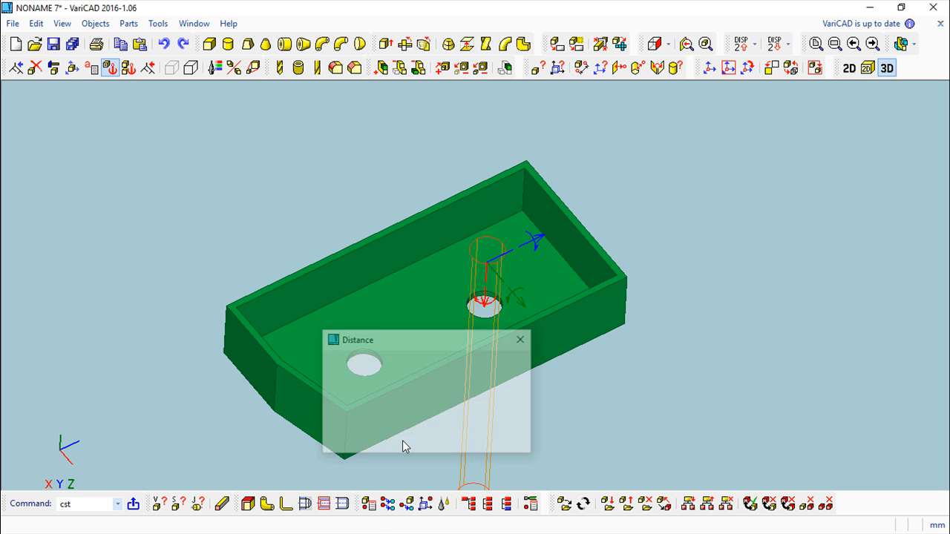
click(852, 362)
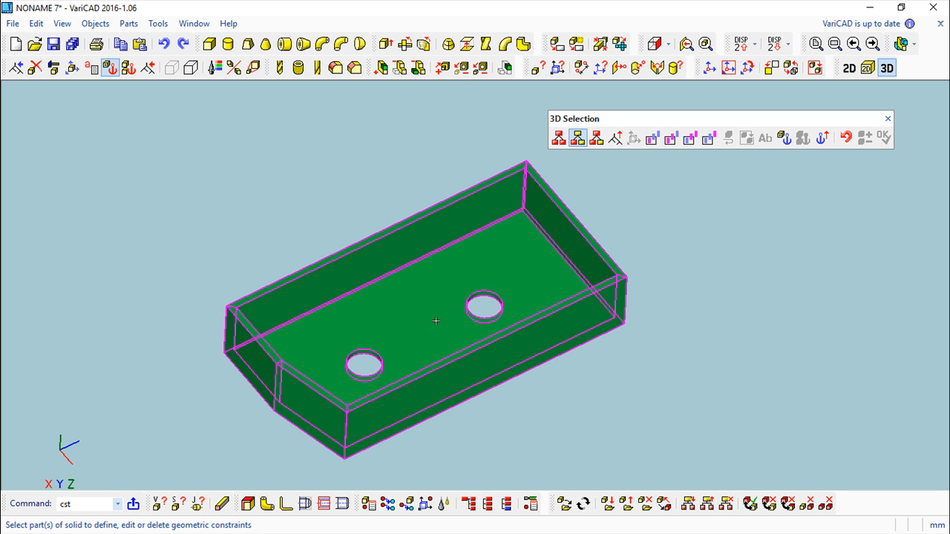
Try moving the hole near the cut end lengthwise toward the tray's uncut end.
click(72, 68)
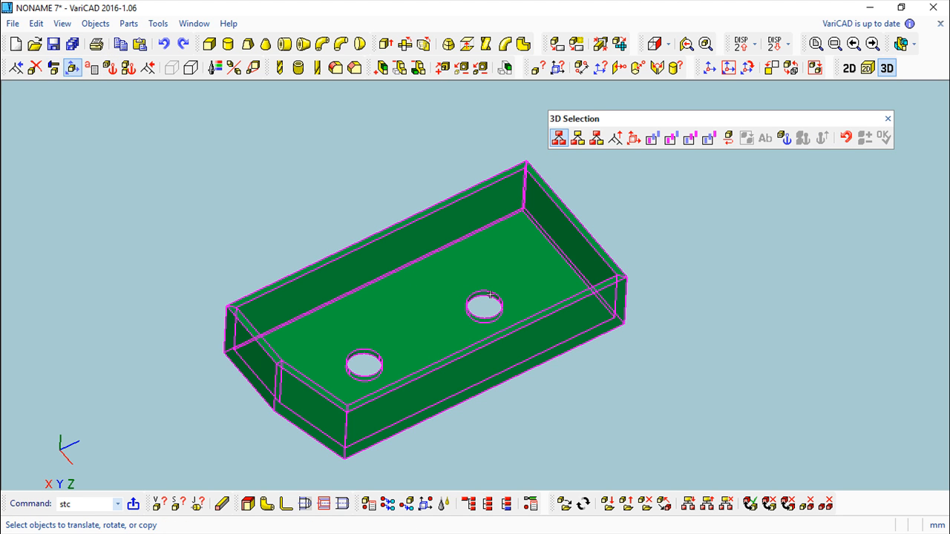
click(577, 137)
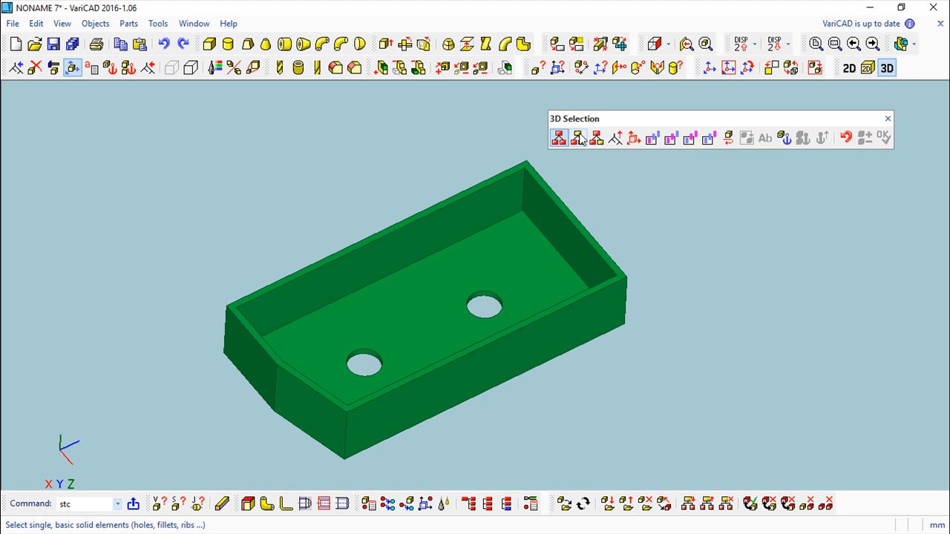
click(358, 362)
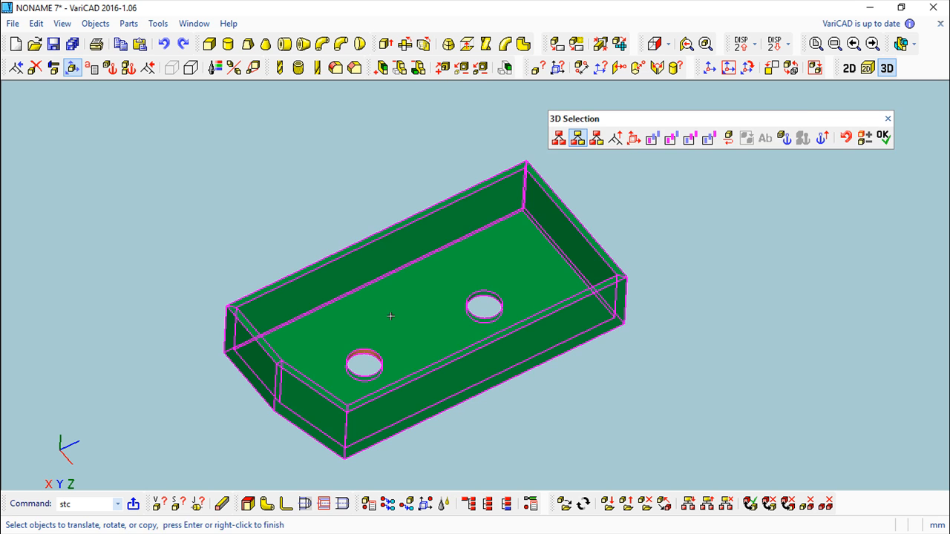
key(Return)
drag(386, 310, 433, 288)
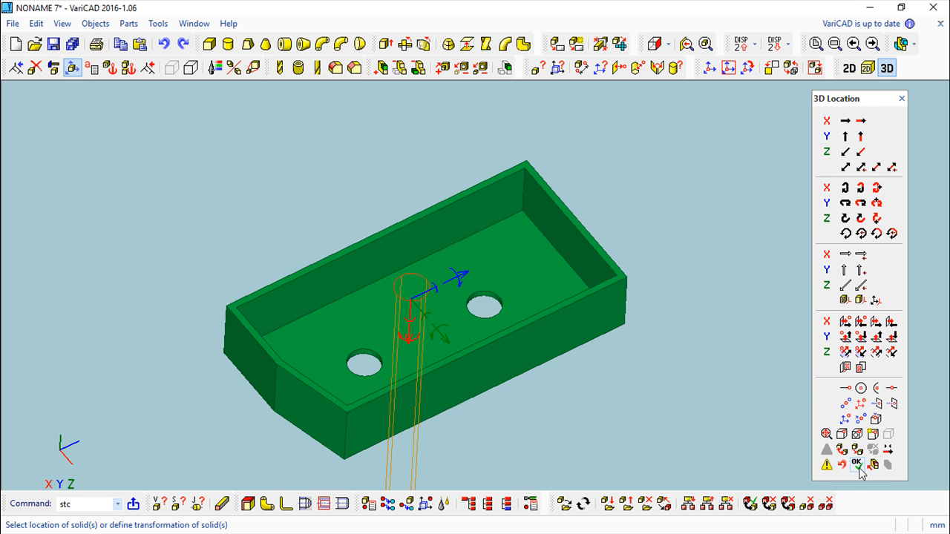
click(857, 465)
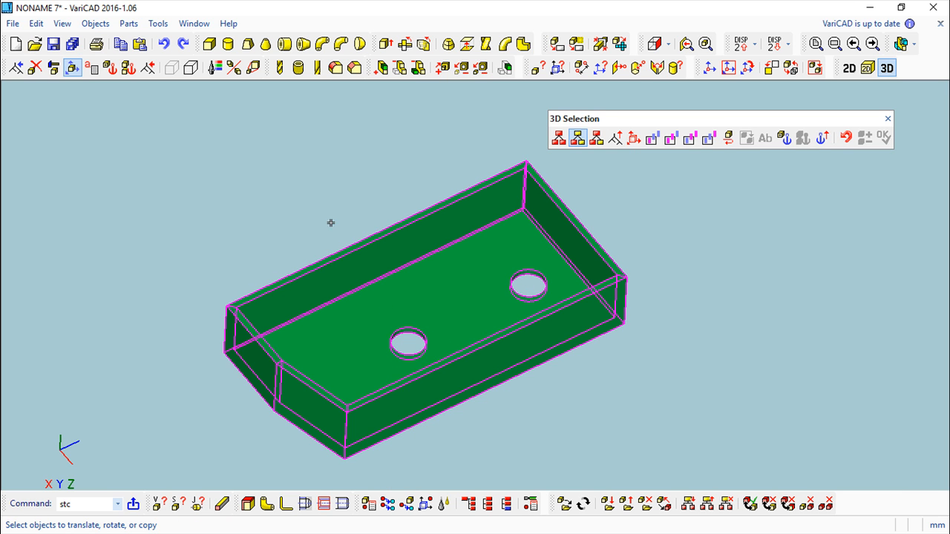
Undo the hole move and the geometric constraint between the two holes.
click(164, 46)
click(164, 46)
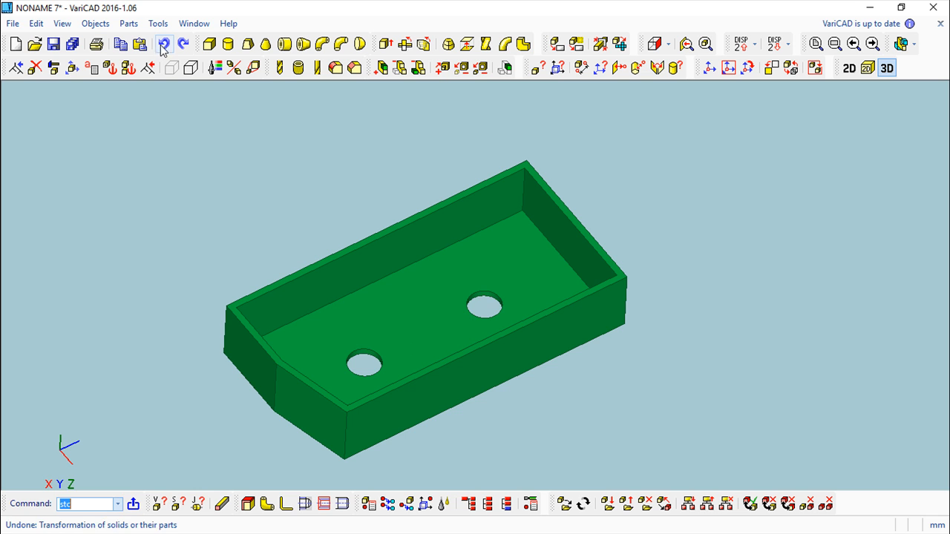
click(163, 45)
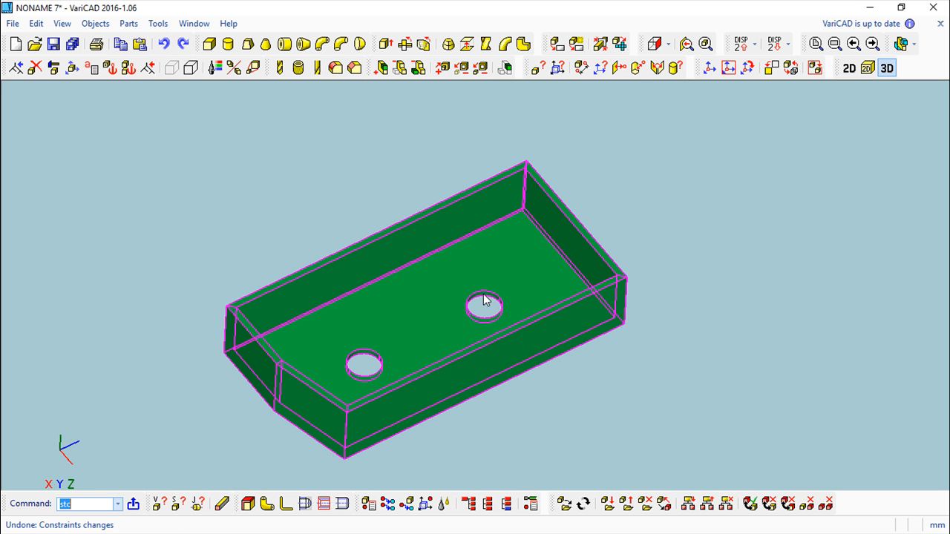
Constrain the farther hole's Y axis at its current distance from the inner face of the uncut end wall, directed to that patch.
click(110, 68)
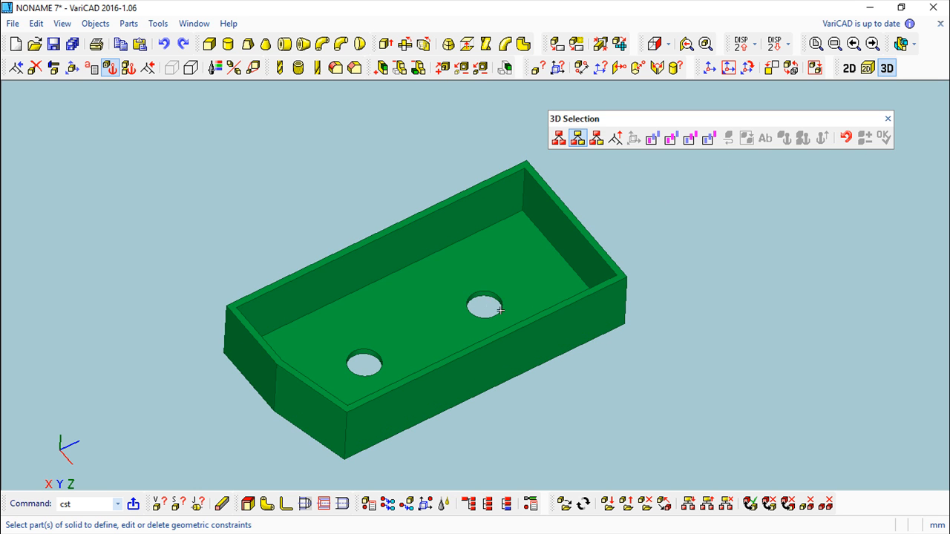
click(484, 295)
right_click(694, 230)
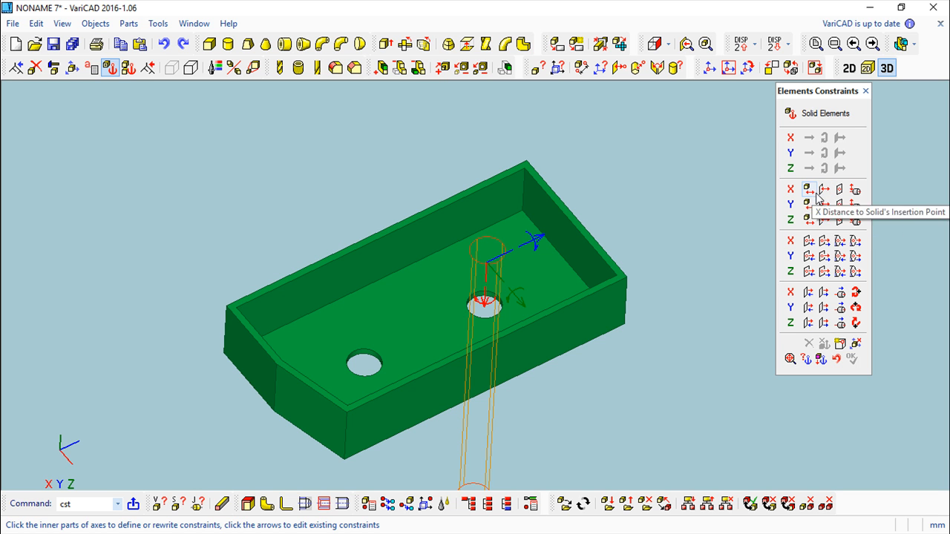
click(824, 205)
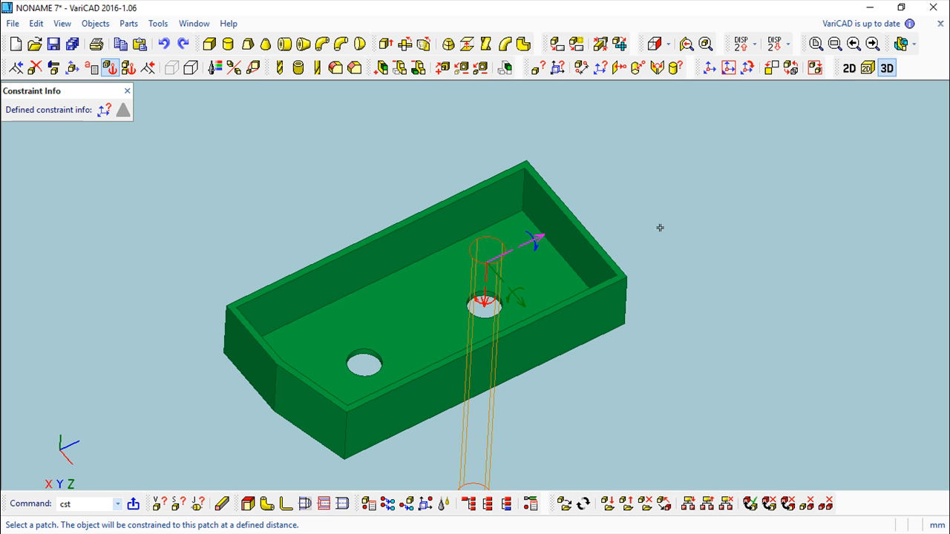
click(579, 252)
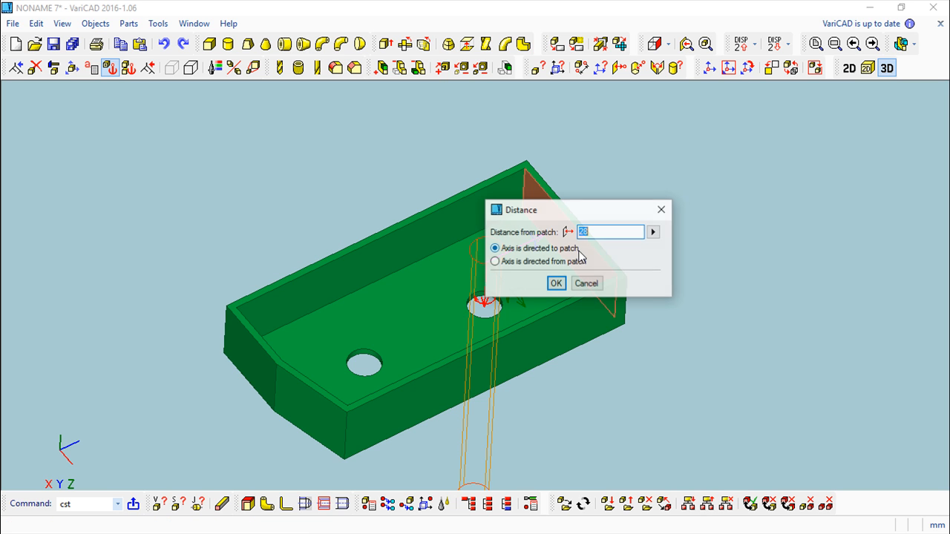
click(556, 283)
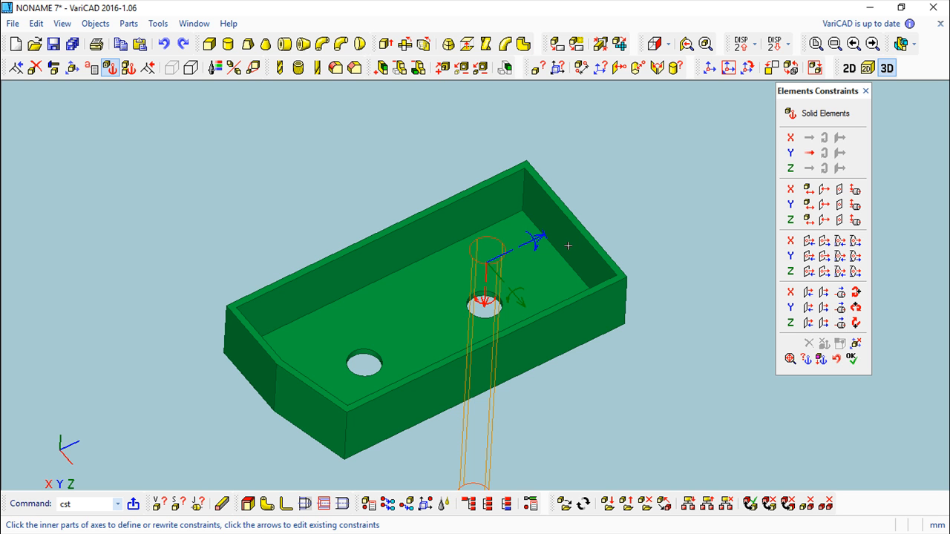
click(852, 360)
Constrain the Y position of the hole near the cut end 25 mm from the solid's insertion point, with the axis directed to the origin.
middle_drag(555, 381, 469, 385)
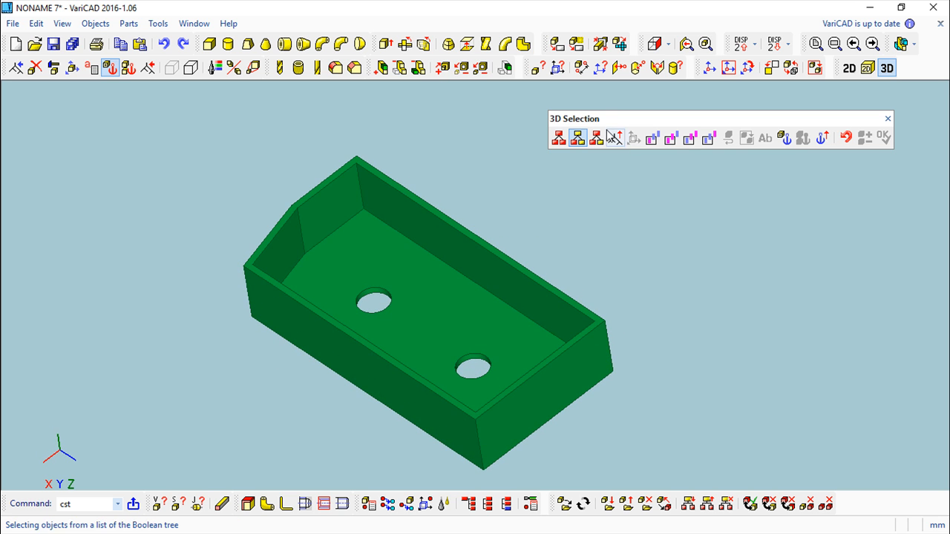
click(378, 292)
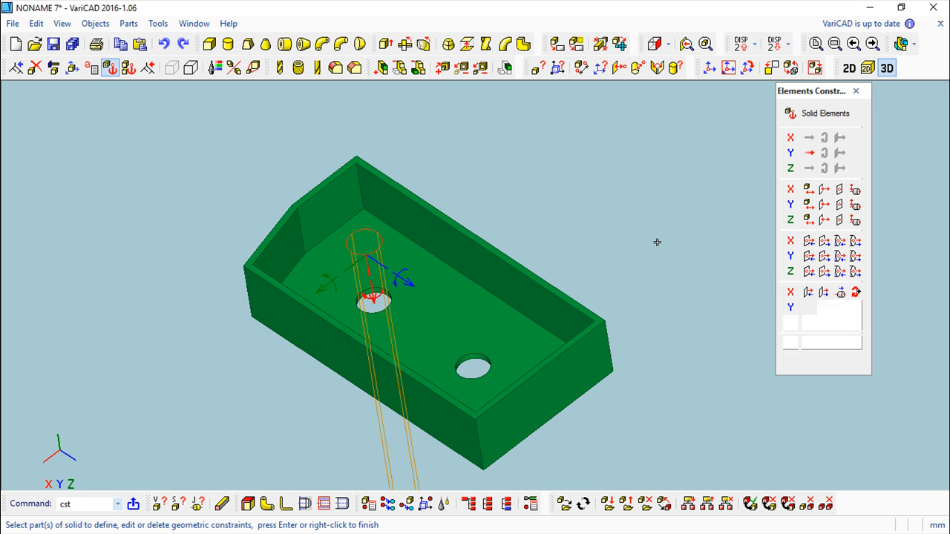
click(808, 207)
click(455, 312)
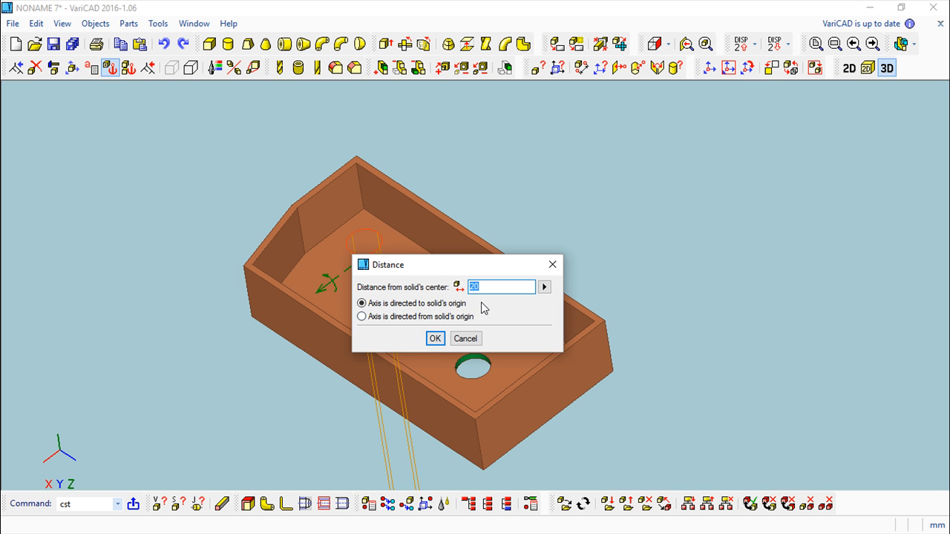
text(25)
click(435, 338)
click(853, 359)
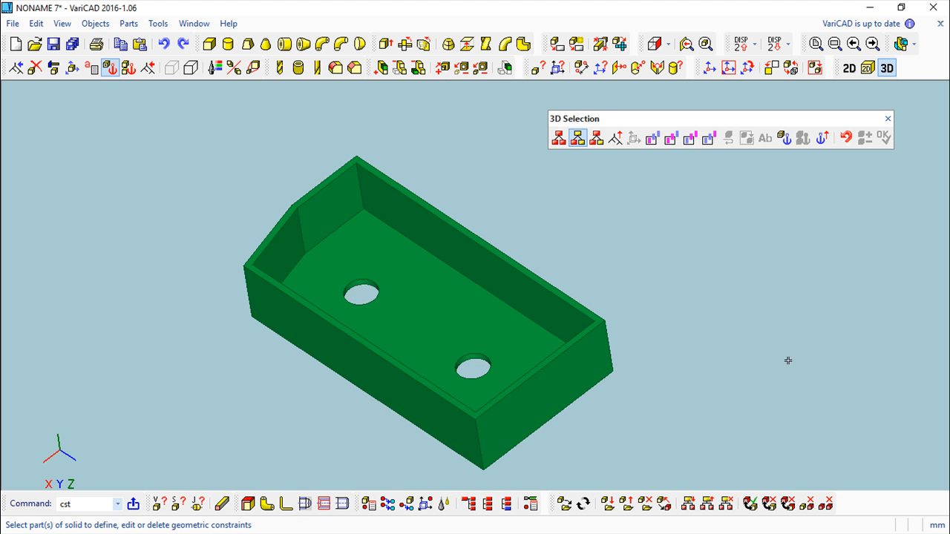
Try stretching the tray's base box lengthwise beyond the uncut end to test the hole constraints.
middle_drag(706, 321, 761, 360)
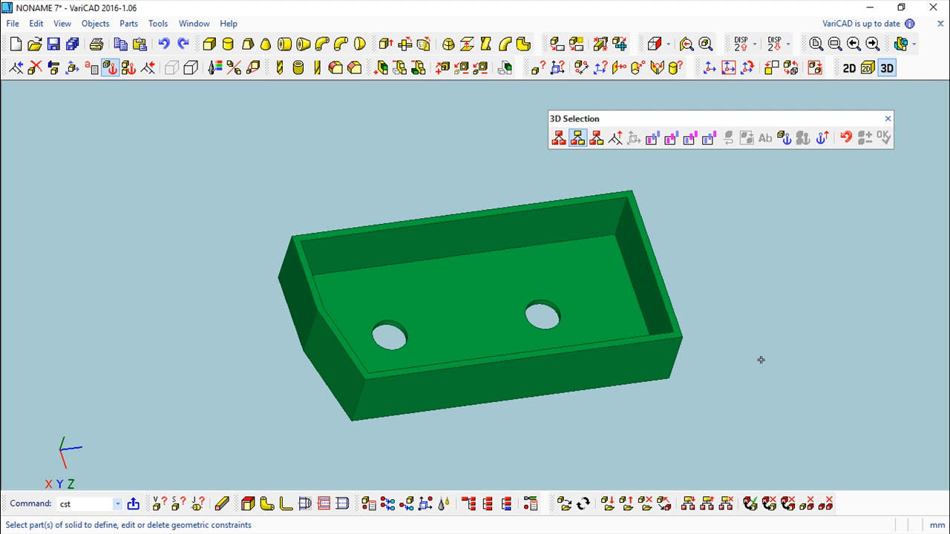
click(53, 68)
click(492, 261)
right_click(725, 175)
middle_drag(809, 227, 766, 225)
click(627, 224)
click(865, 196)
click(104, 92)
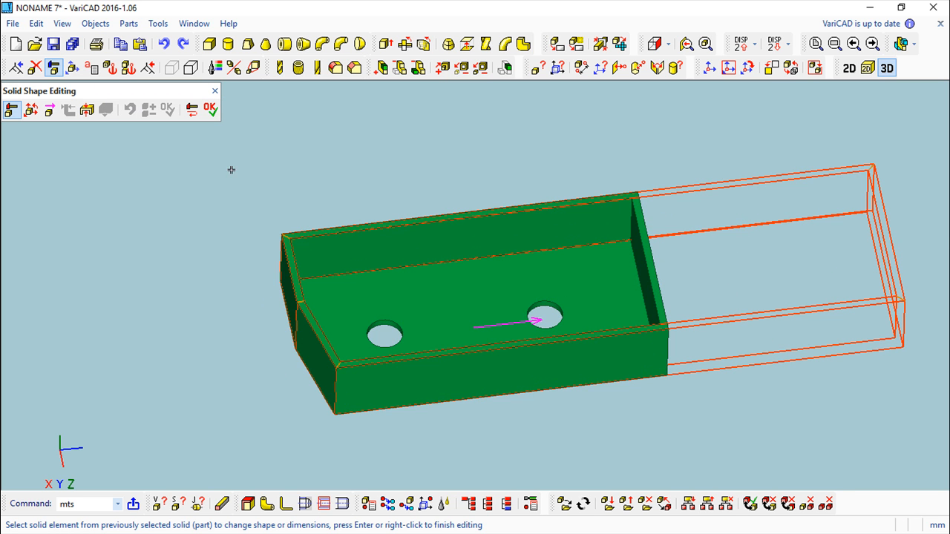
click(215, 111)
Inspect both holes in the stretched tray, finish shape editing and undo the length change.
middle_drag(526, 339, 475, 335)
middle_drag(574, 338, 795, 362)
middle_drag(653, 352, 785, 208)
middle_drag(539, 296, 393, 346)
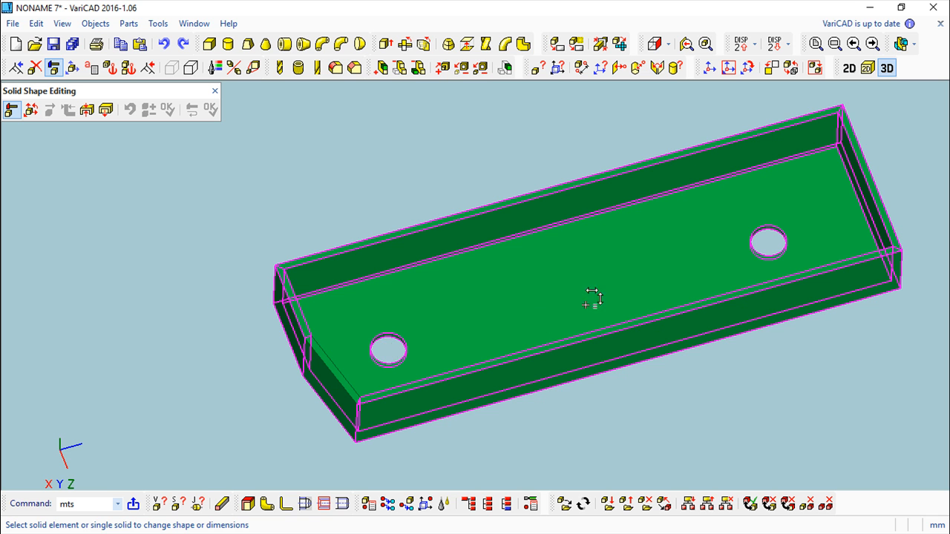
click(216, 91)
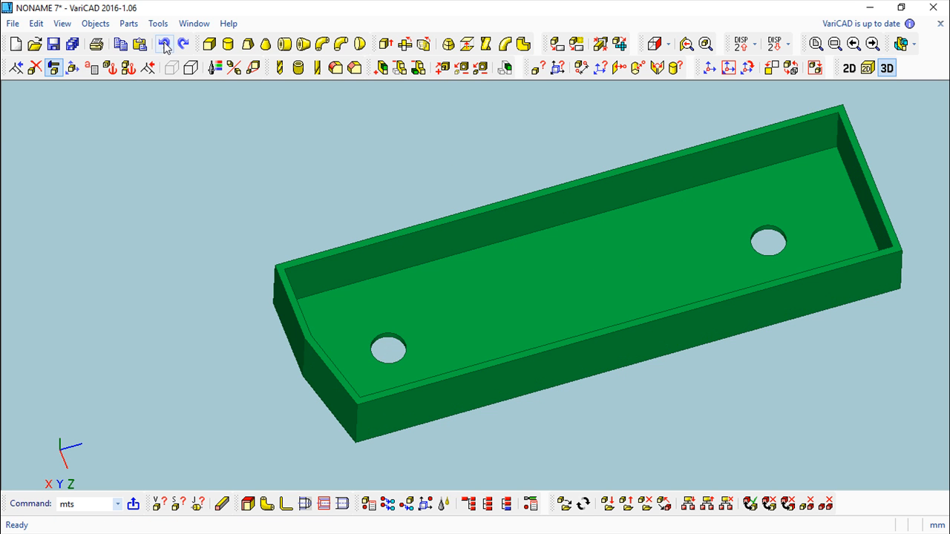
click(162, 46)
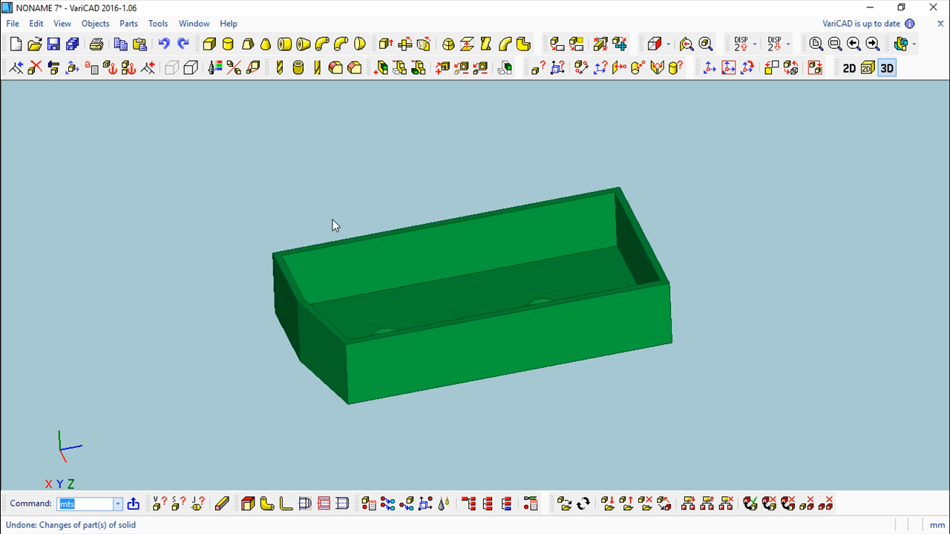
Set the angular parameter a to 45 and apply the change to the 3D objects.
middle_drag(524, 401, 520, 338)
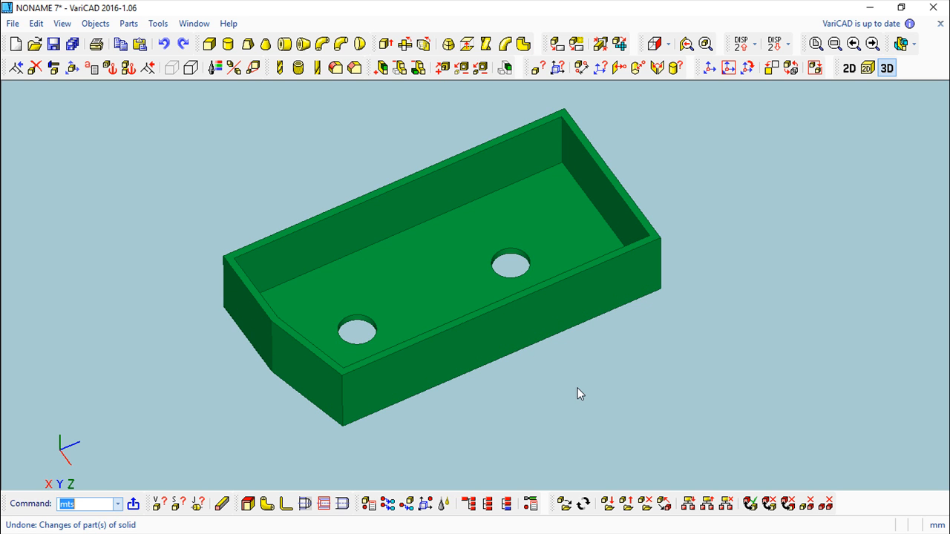
scroll(578, 387, up, 1)
mouse_move(642, 386)
middle_down()
mouse_move(644, 398)
mouse_move(649, 381)
middle_up()
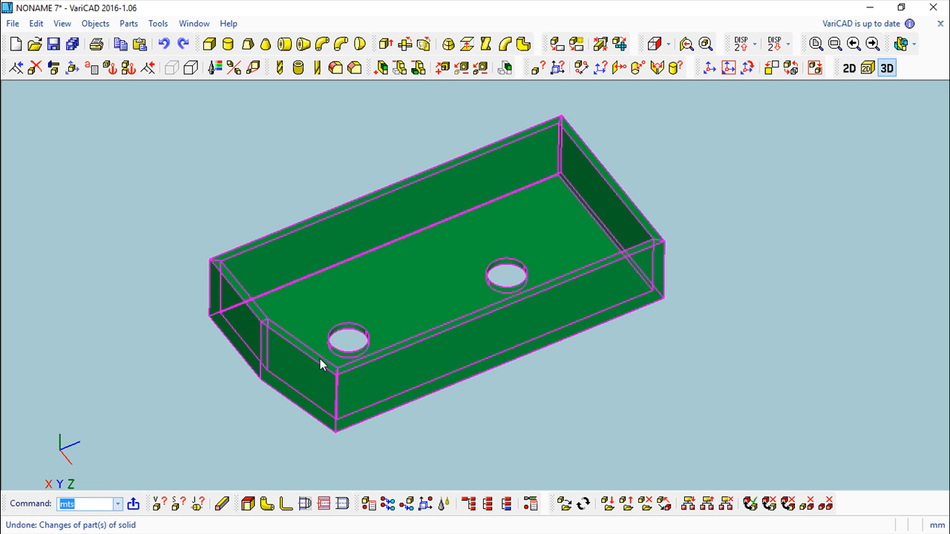
middle_drag(553, 392, 543, 421)
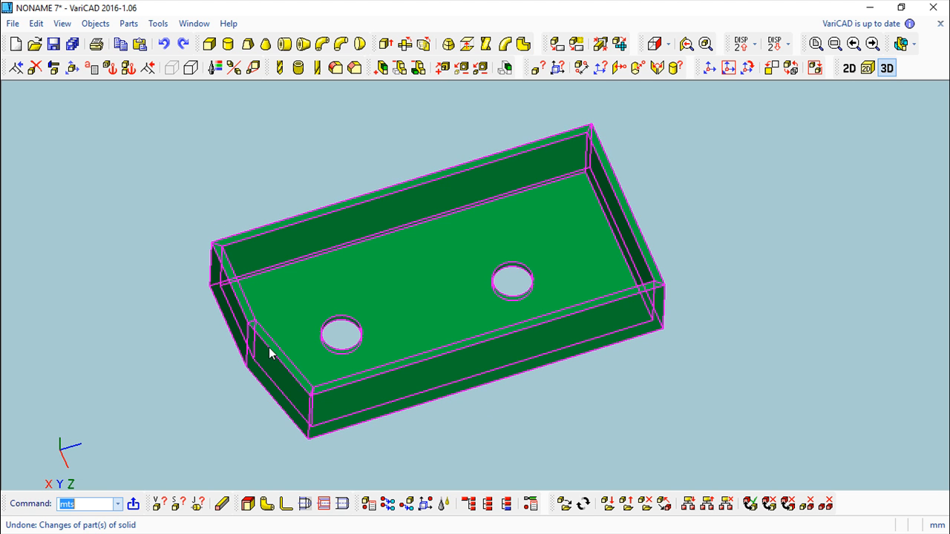
click(91, 68)
drag(121, 9, 565, 137)
click(553, 218)
right_click(541, 218)
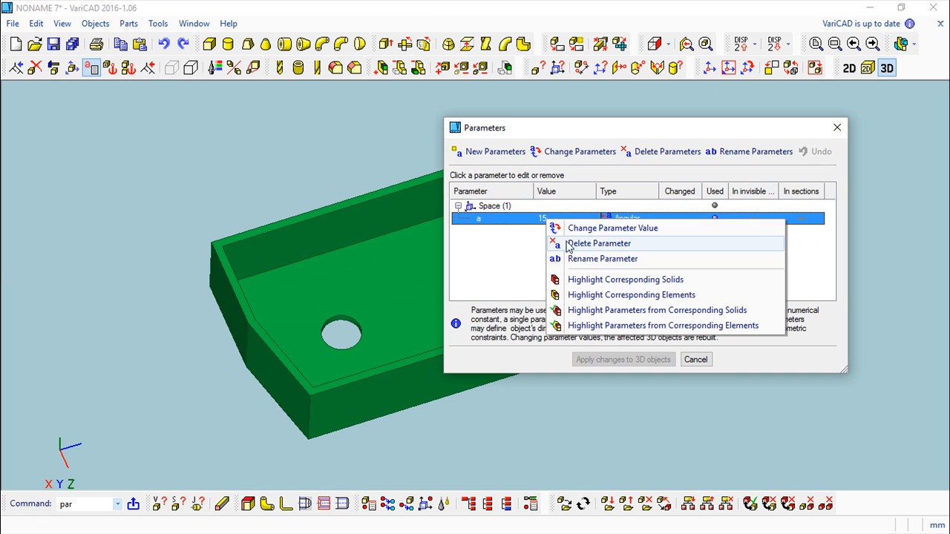
click(616, 229)
text(45)
click(649, 362)
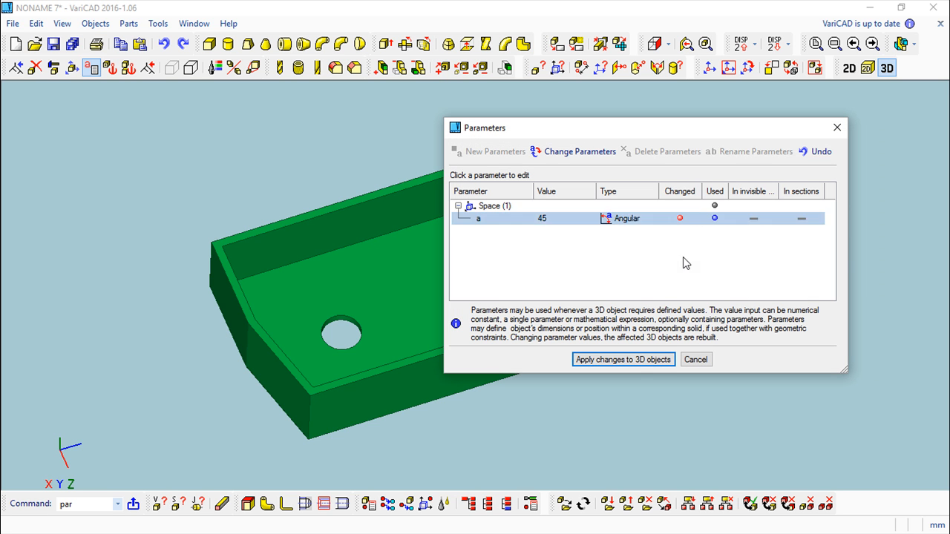
click(648, 361)
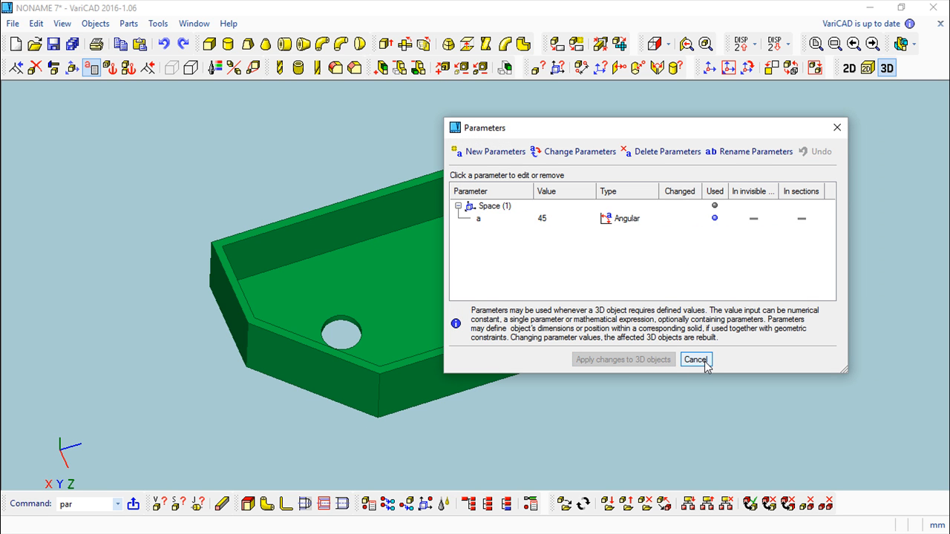
click(696, 360)
Examine the tray's angled cut corner and the position of the nearby hole from several angles.
middle_drag(543, 352, 572, 352)
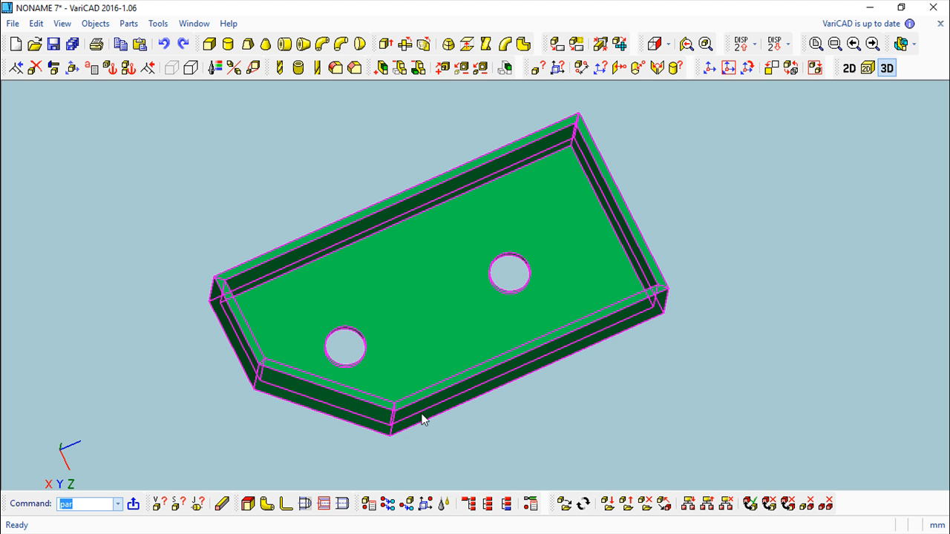
mouse_move(481, 403)
middle_down()
mouse_move(483, 365)
mouse_move(453, 393)
mouse_move(498, 371)
mouse_move(452, 398)
mouse_move(401, 398)
middle_up()
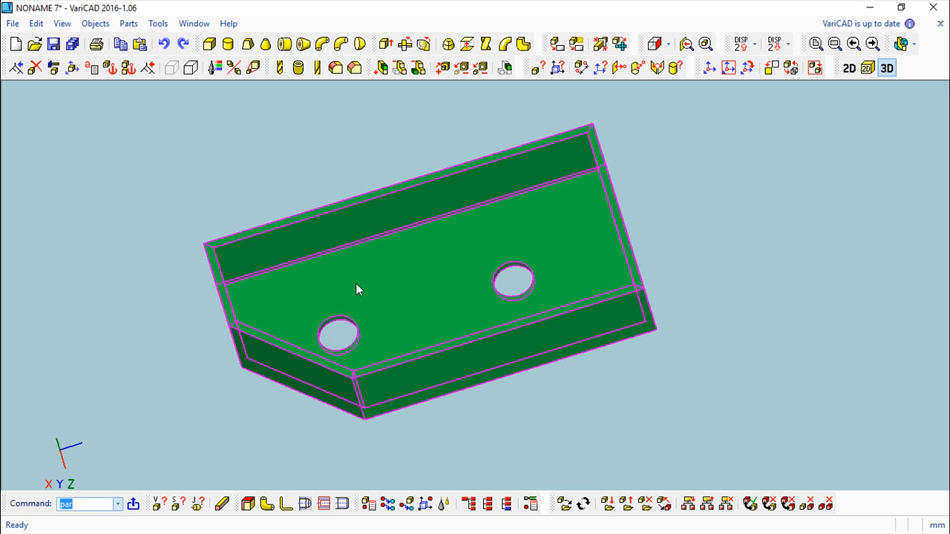
middle_drag(446, 439, 483, 421)
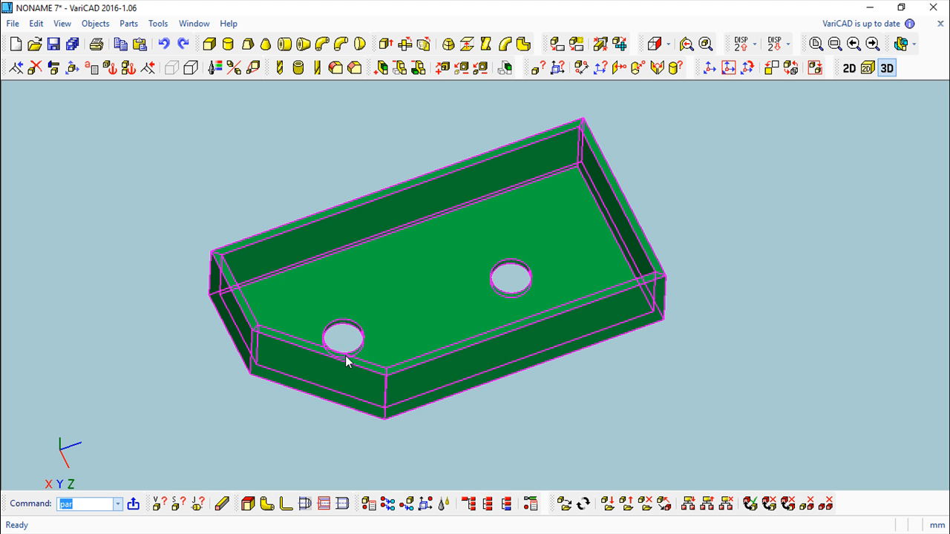
middle_drag(447, 445, 437, 403)
middle_drag(641, 312, 675, 344)
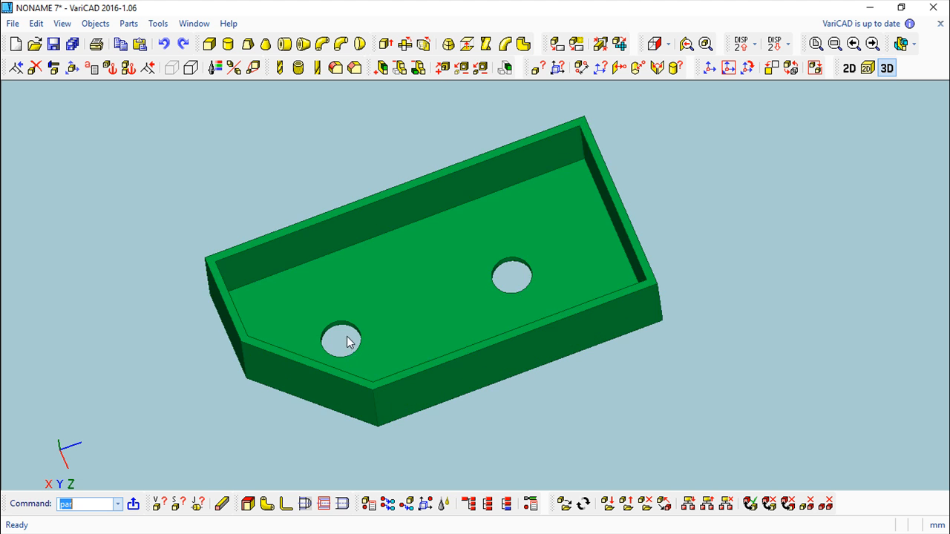
middle_drag(531, 379, 578, 355)
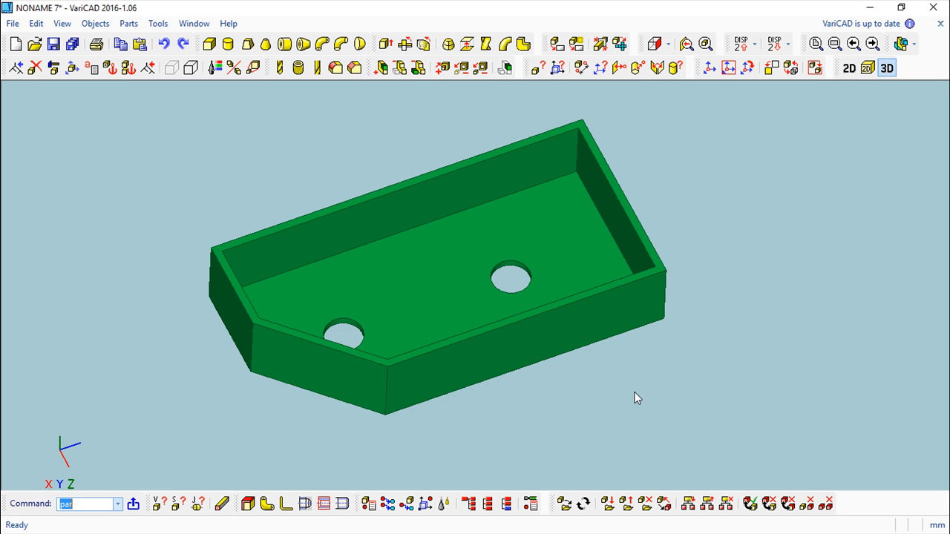
middle_drag(574, 421, 541, 395)
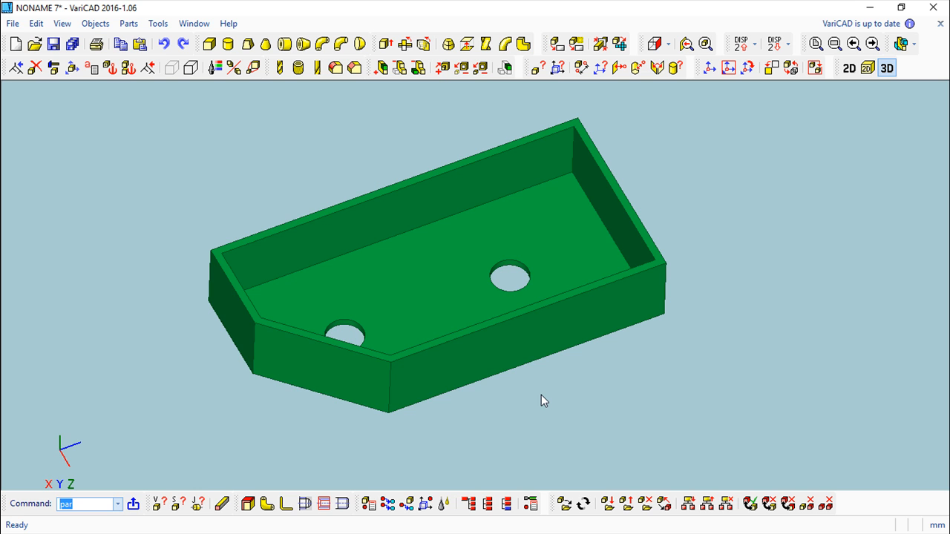
middle_drag(545, 405, 538, 428)
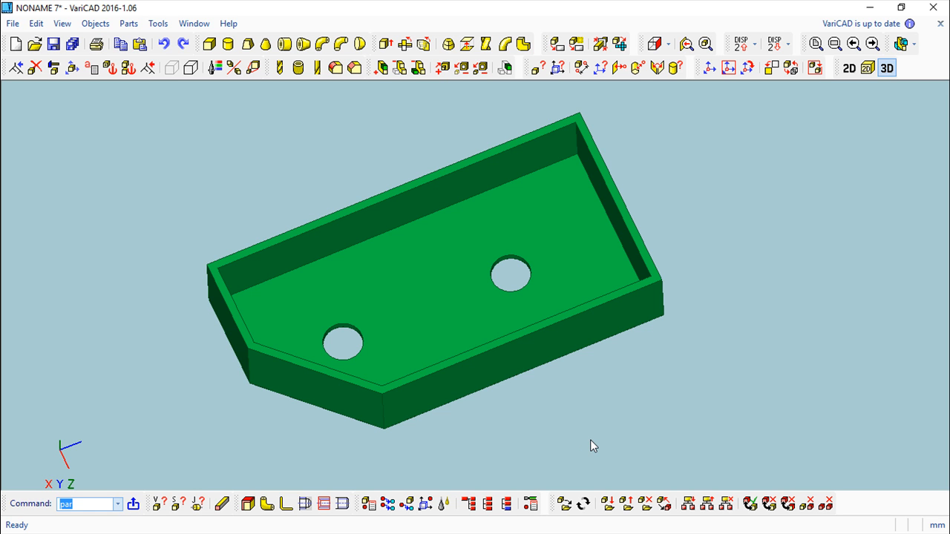
middle_drag(577, 439, 594, 423)
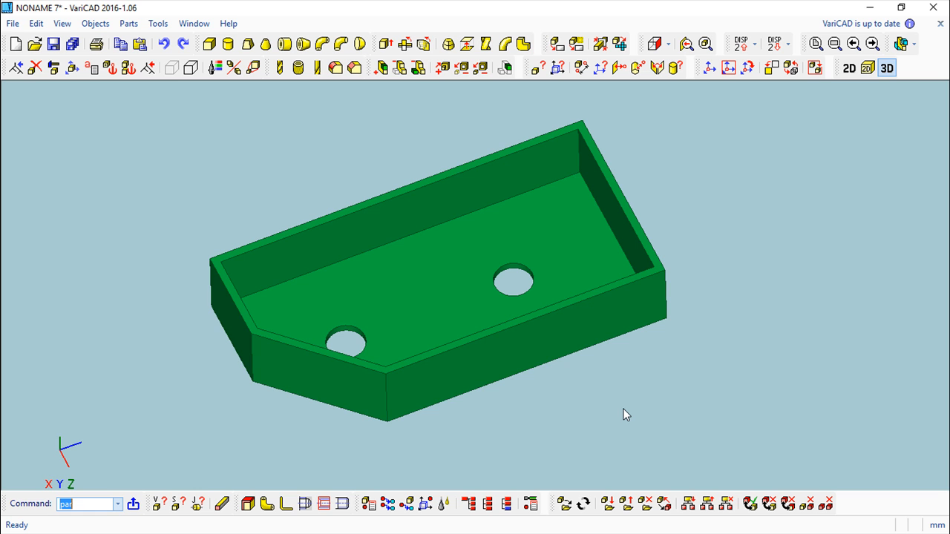